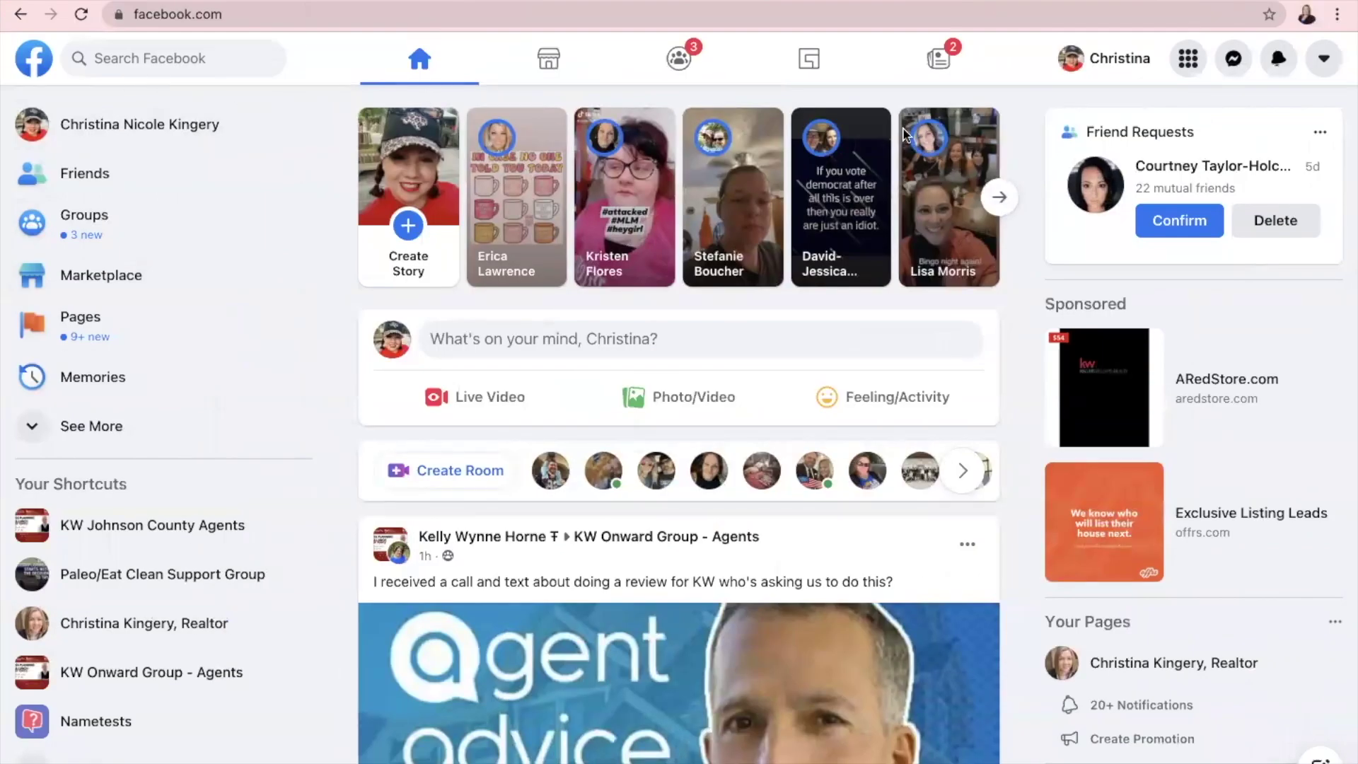
Step: Go through Settings & Privacy > Settings > Your Facebook Information to Download Your Information
left_click(1326, 62)
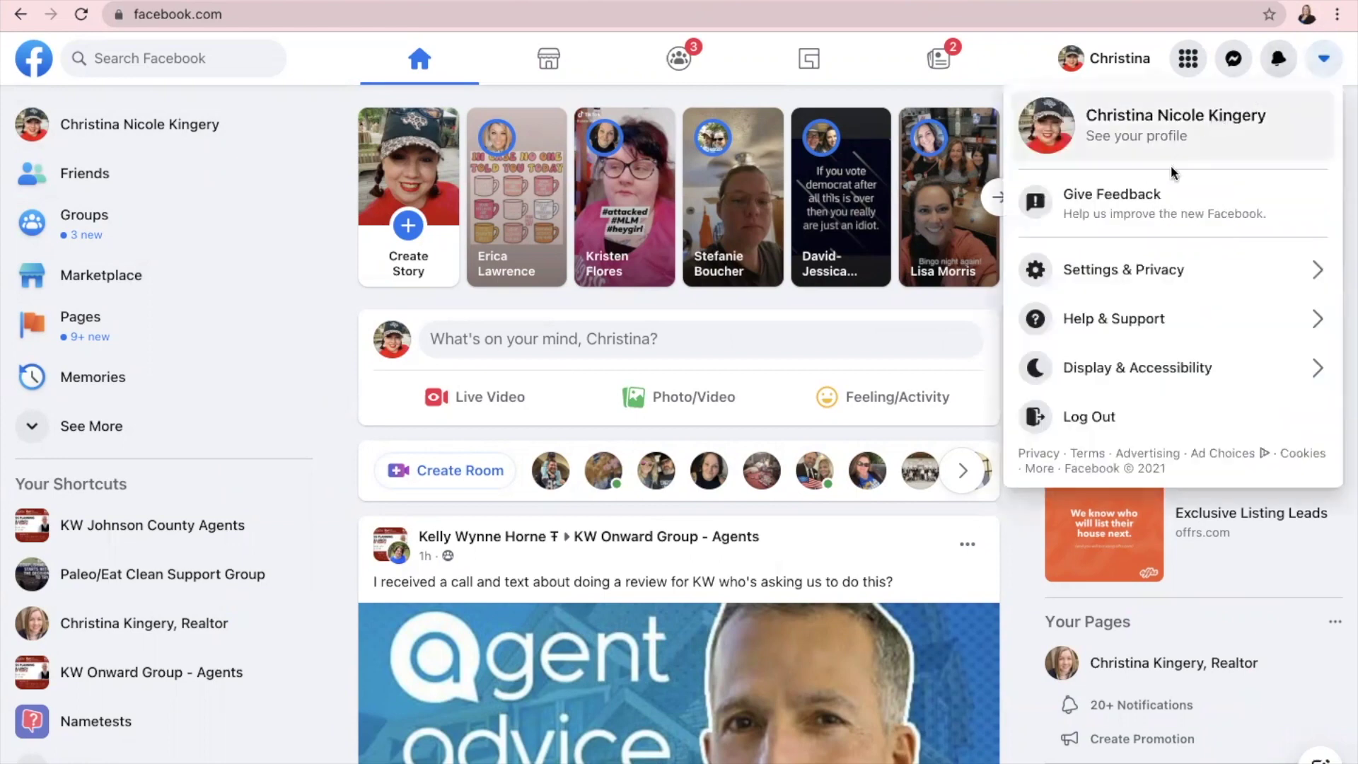
left_click(1144, 270)
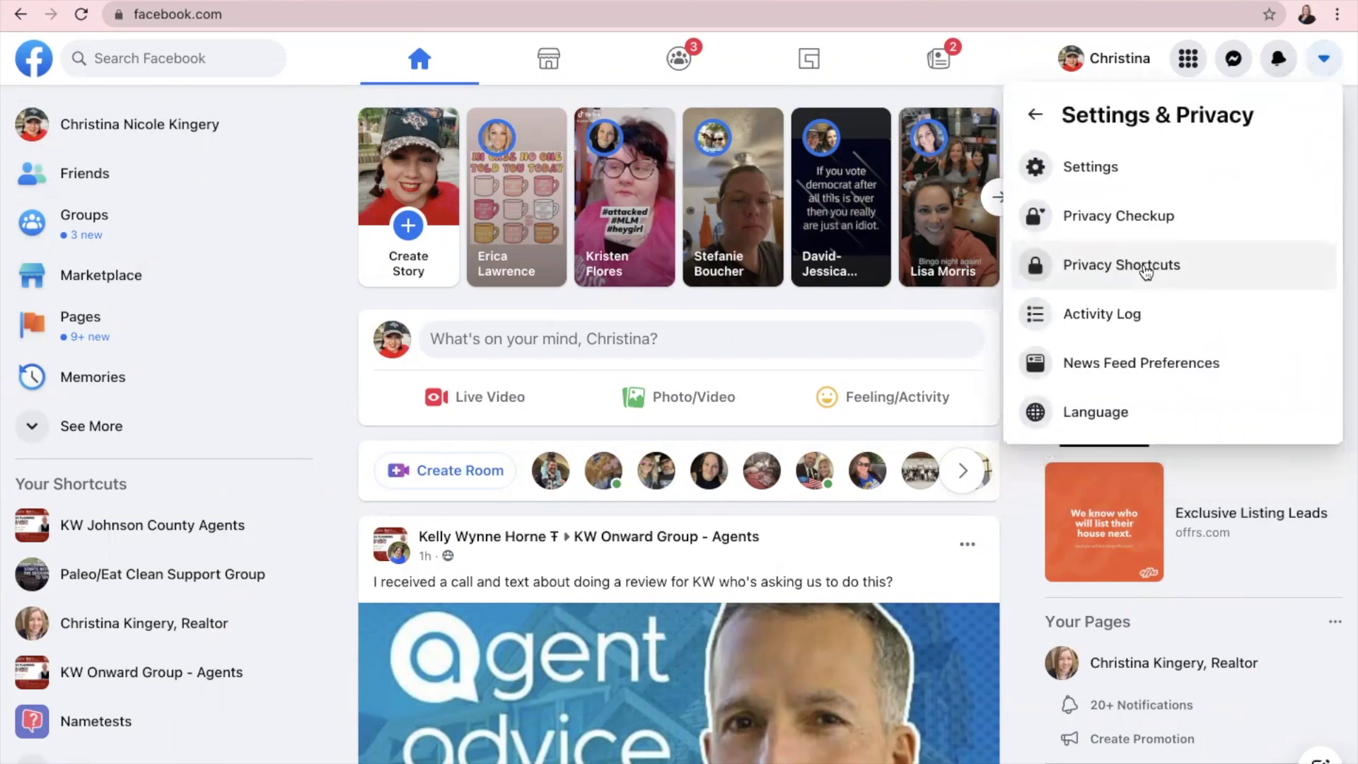
left_click(1120, 169)
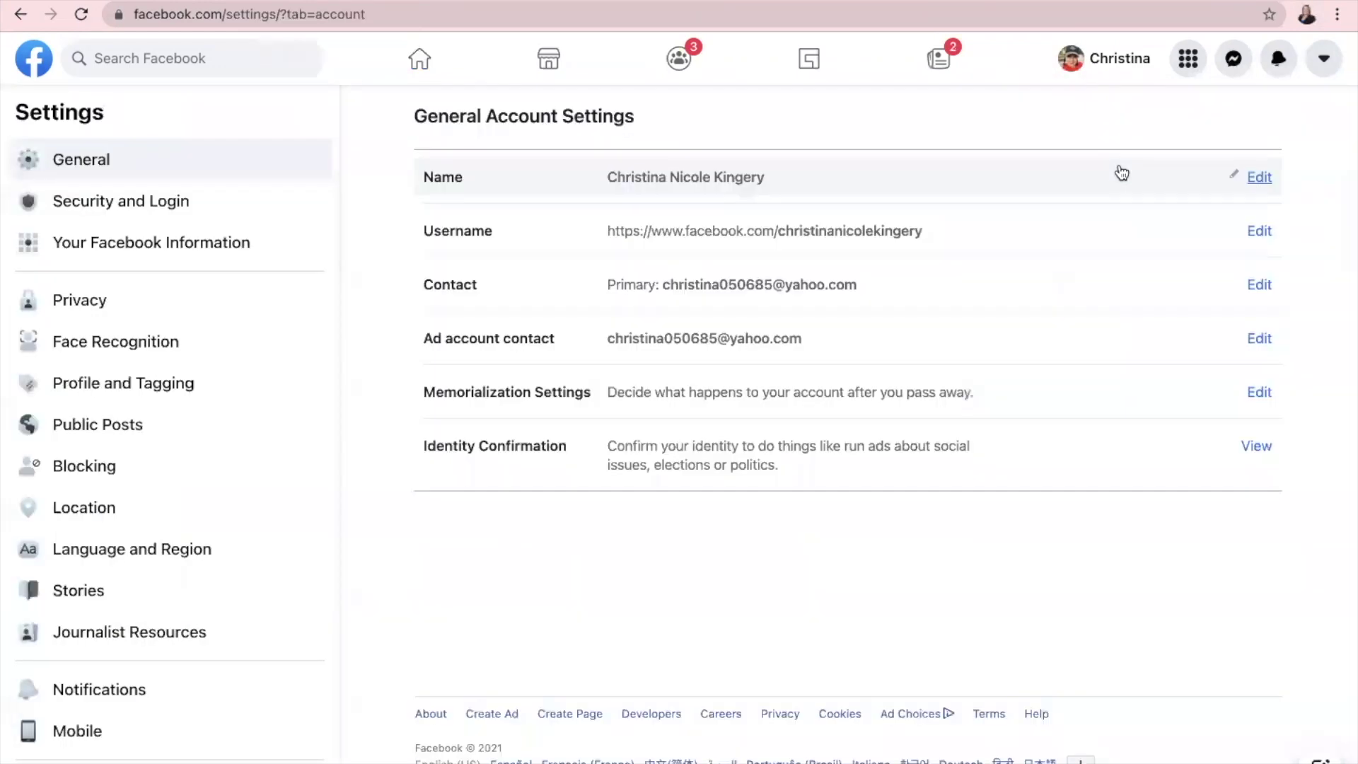
left_click(170, 244)
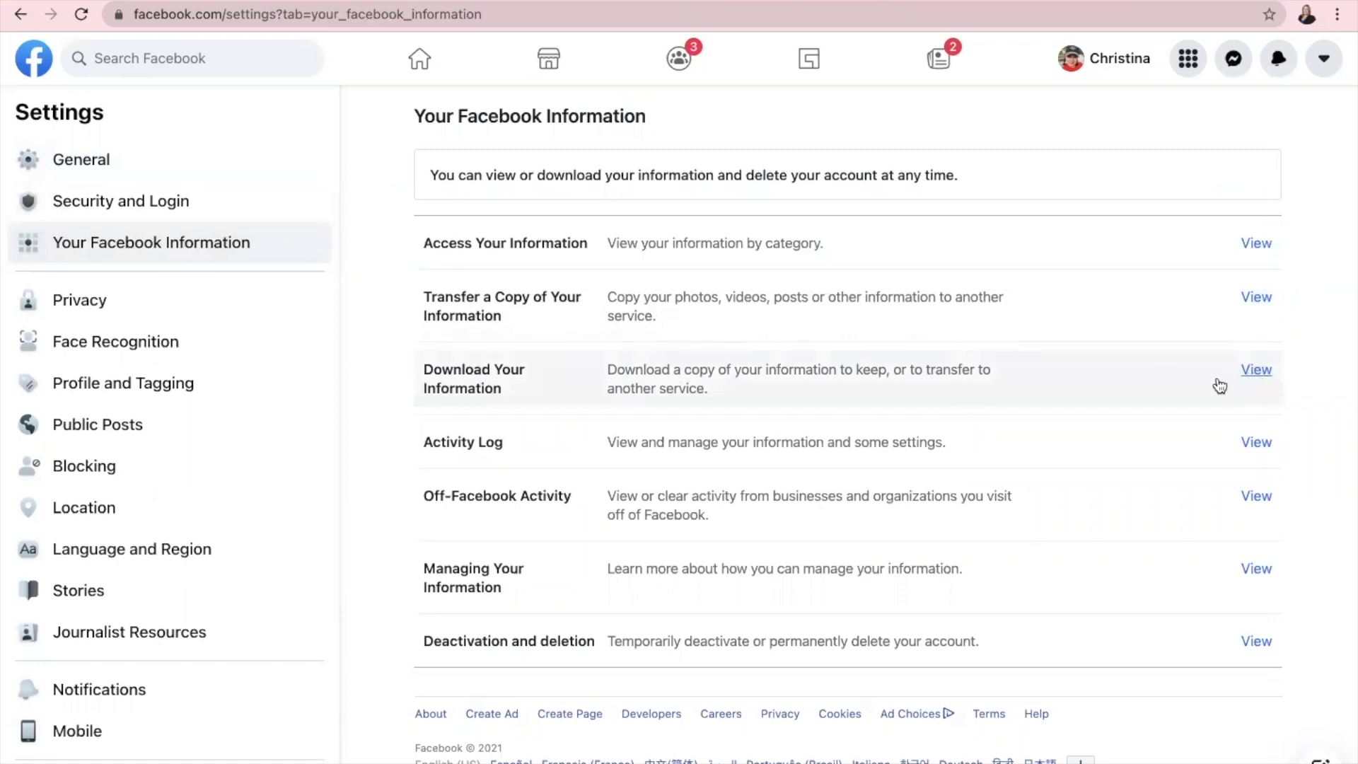
left_click(1251, 374)
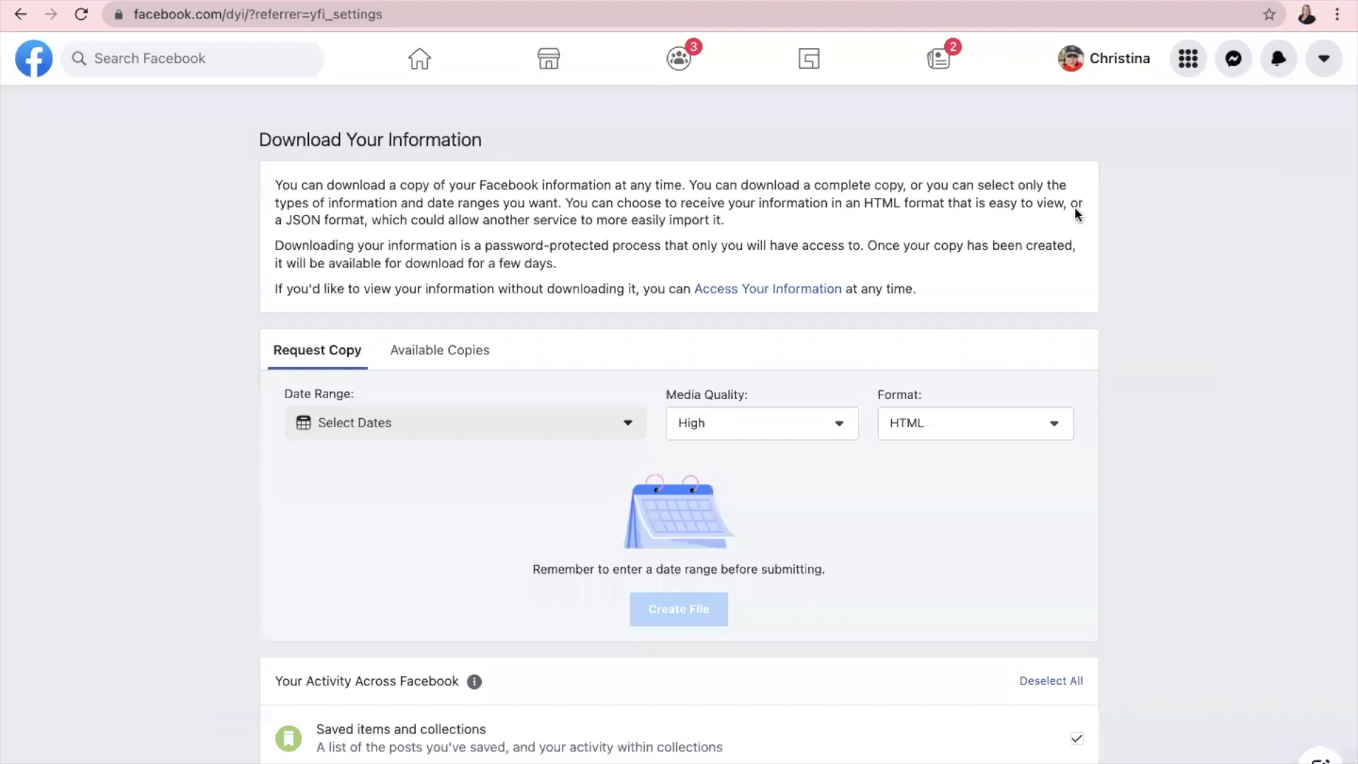
Step: Deselect all information categories, then tick only Friends and Followers
scroll(896, 239, "down", 4)
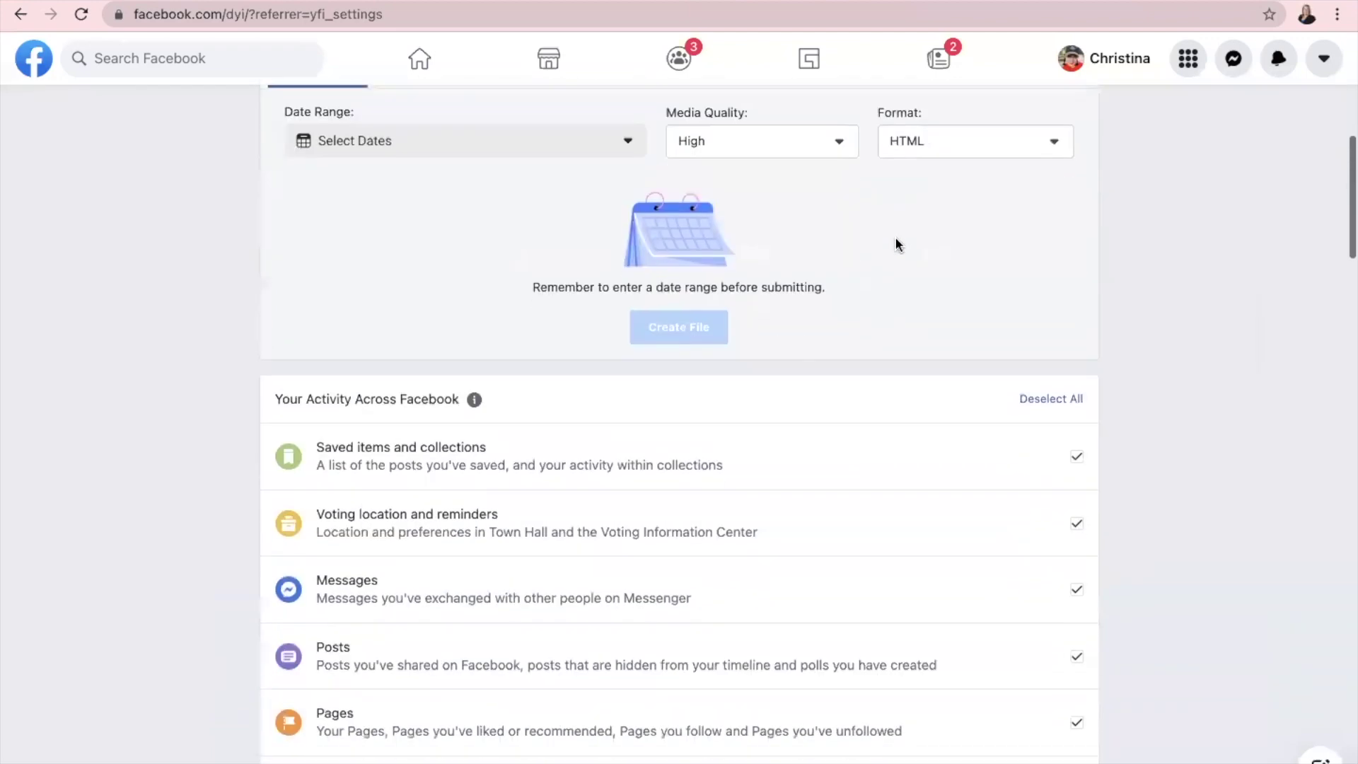
scroll(895, 245, "down", 1)
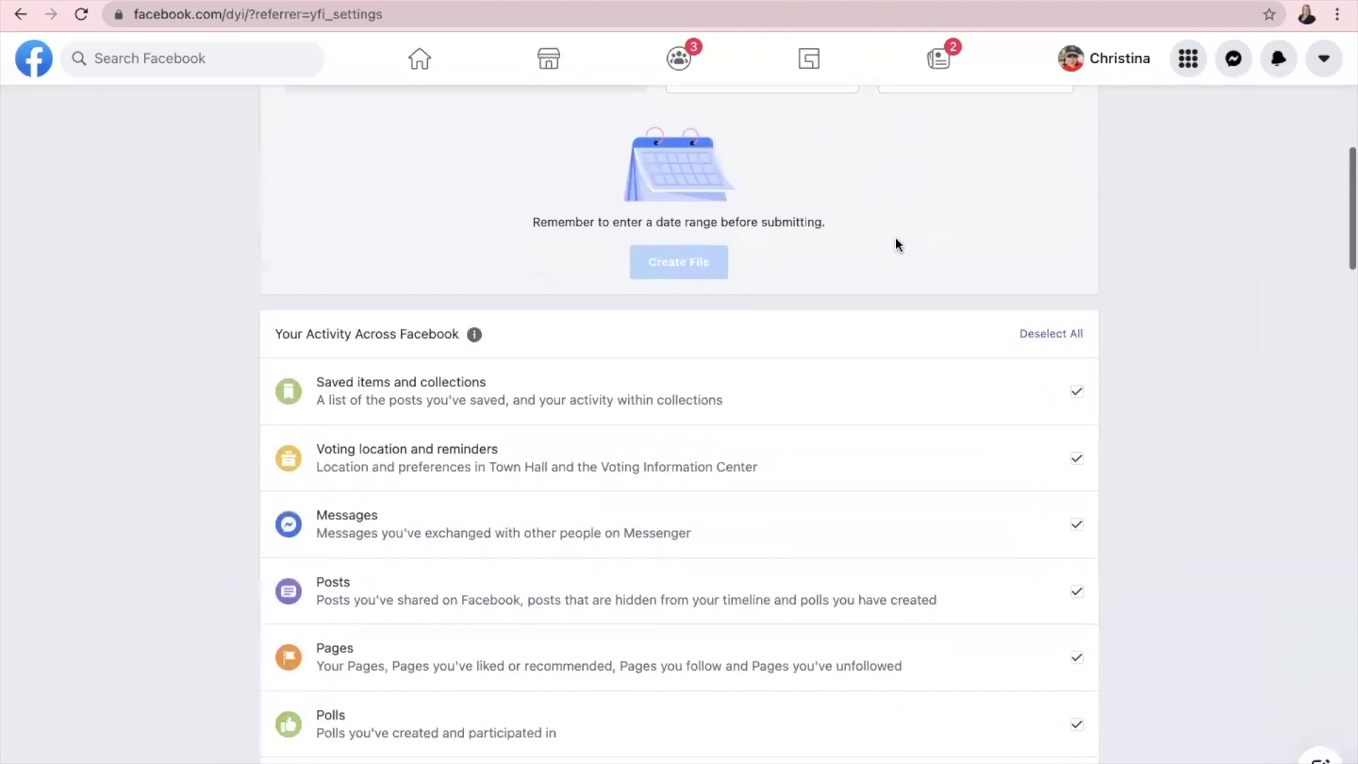
left_click(1064, 339)
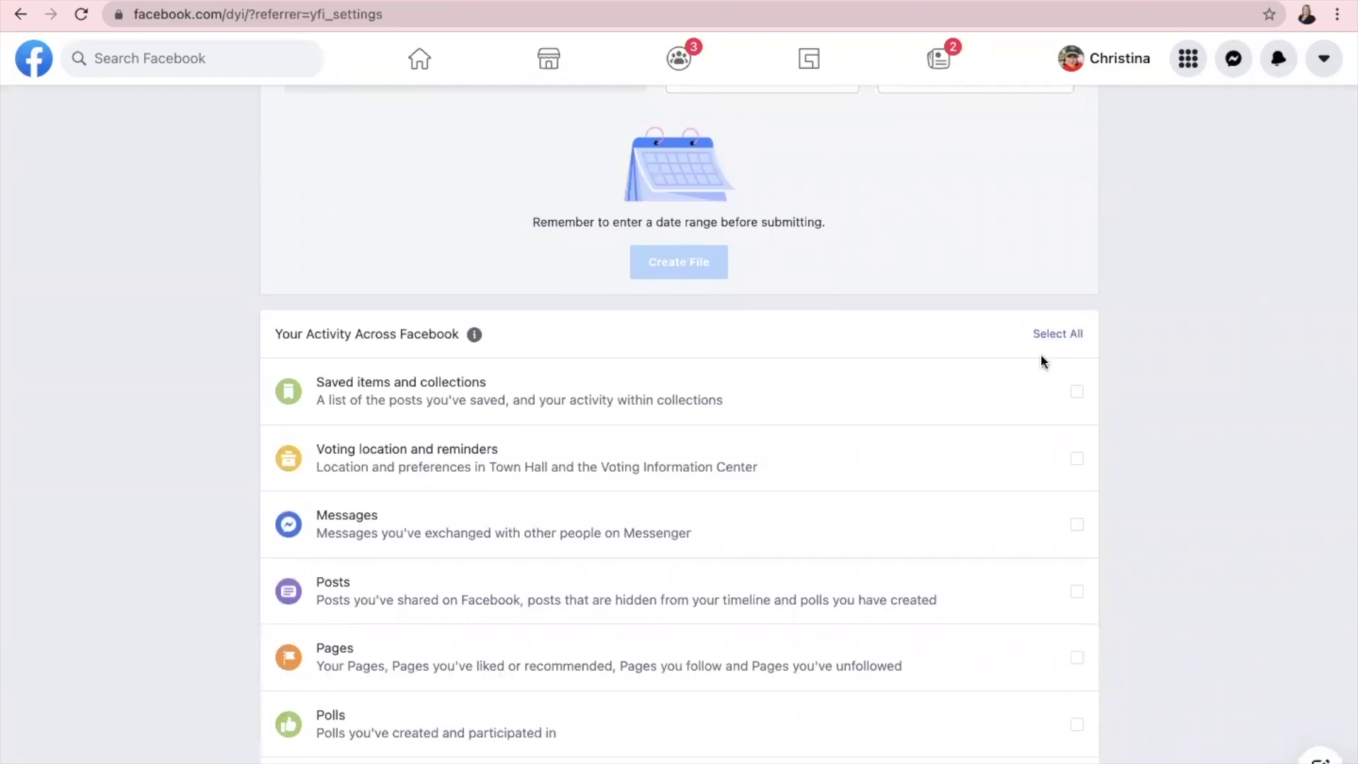
scroll(1230, 349, "down", 7)
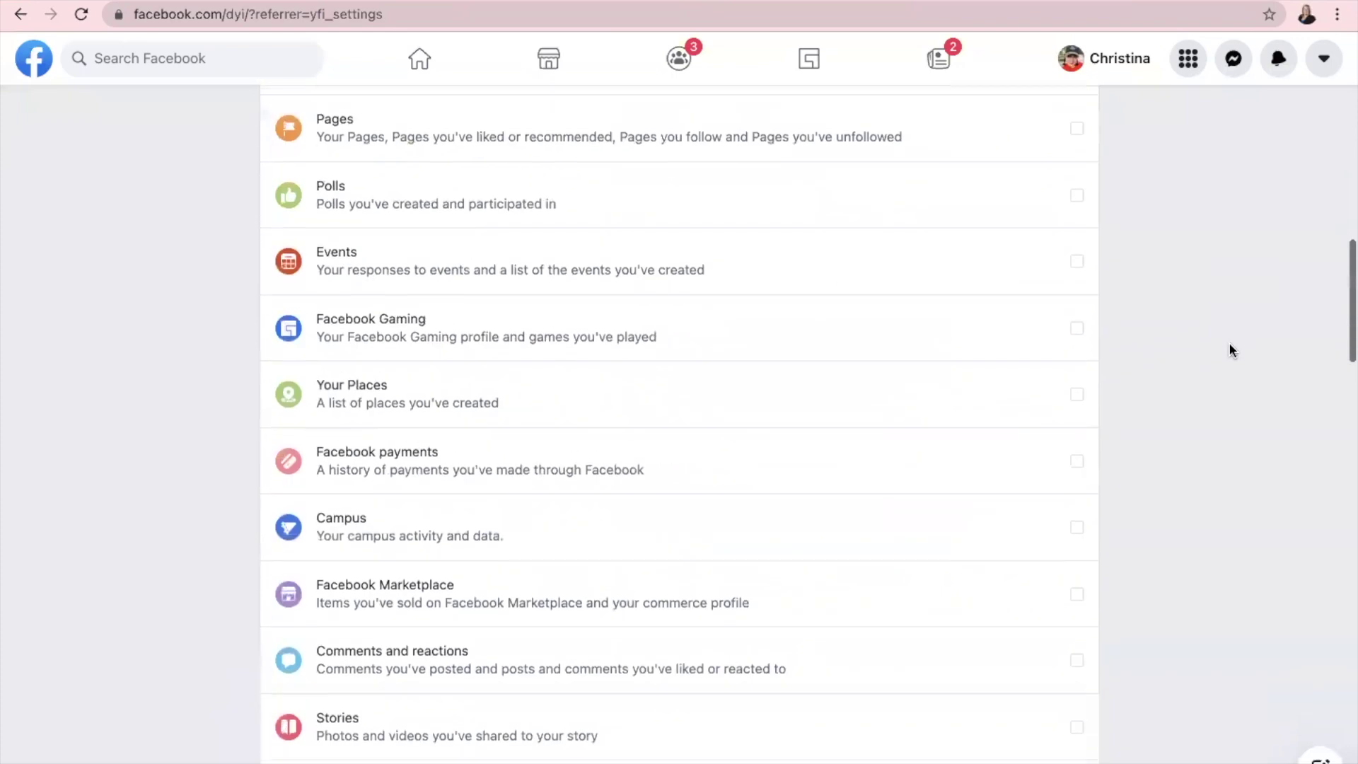
scroll(1230, 349, "down", 14)
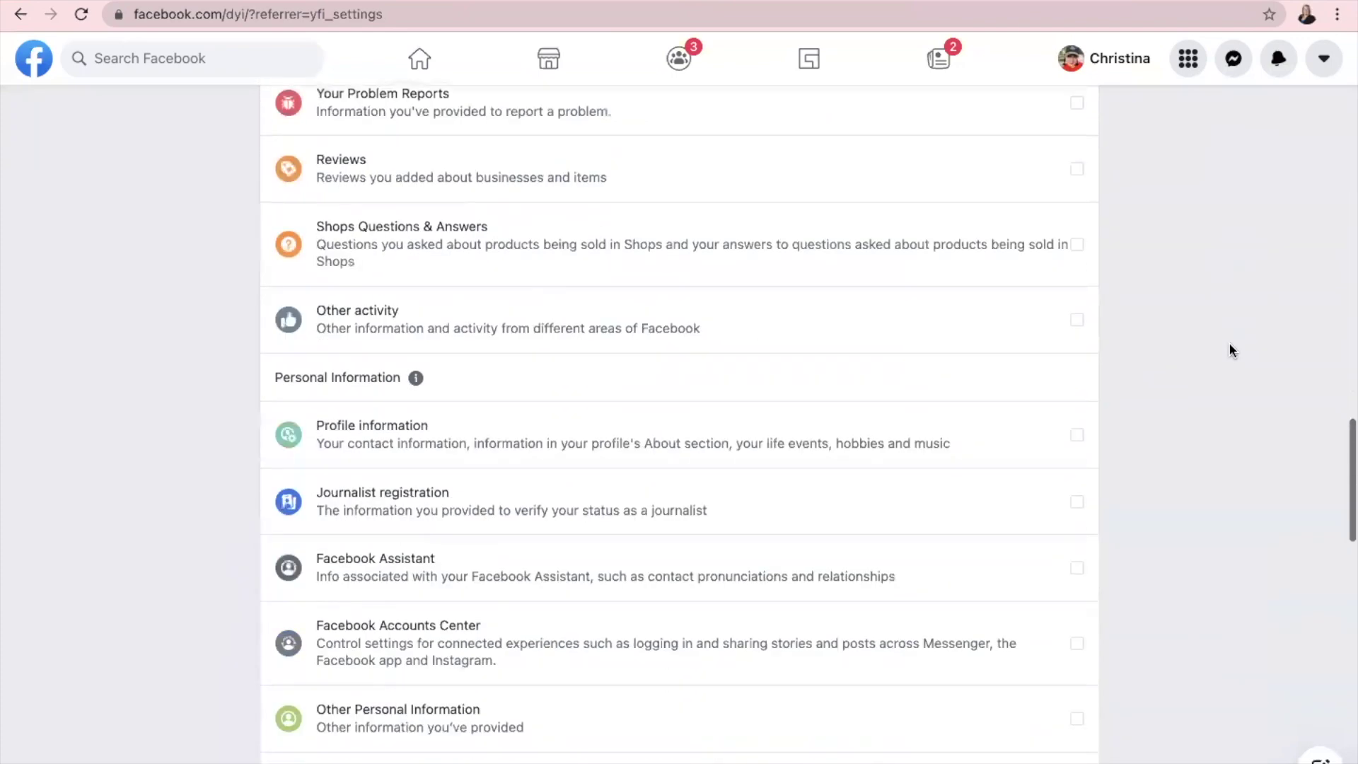
scroll(1230, 349, "down", 5)
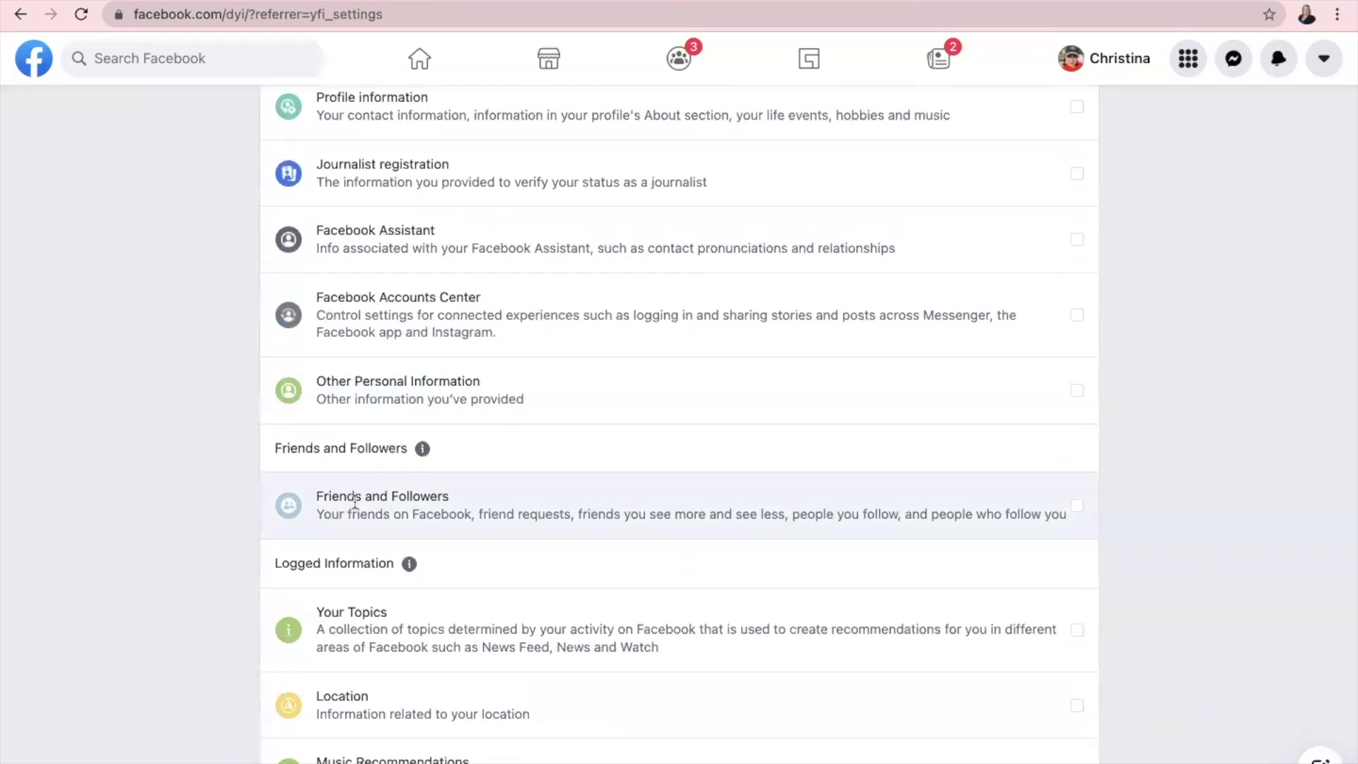
left_click(1077, 506)
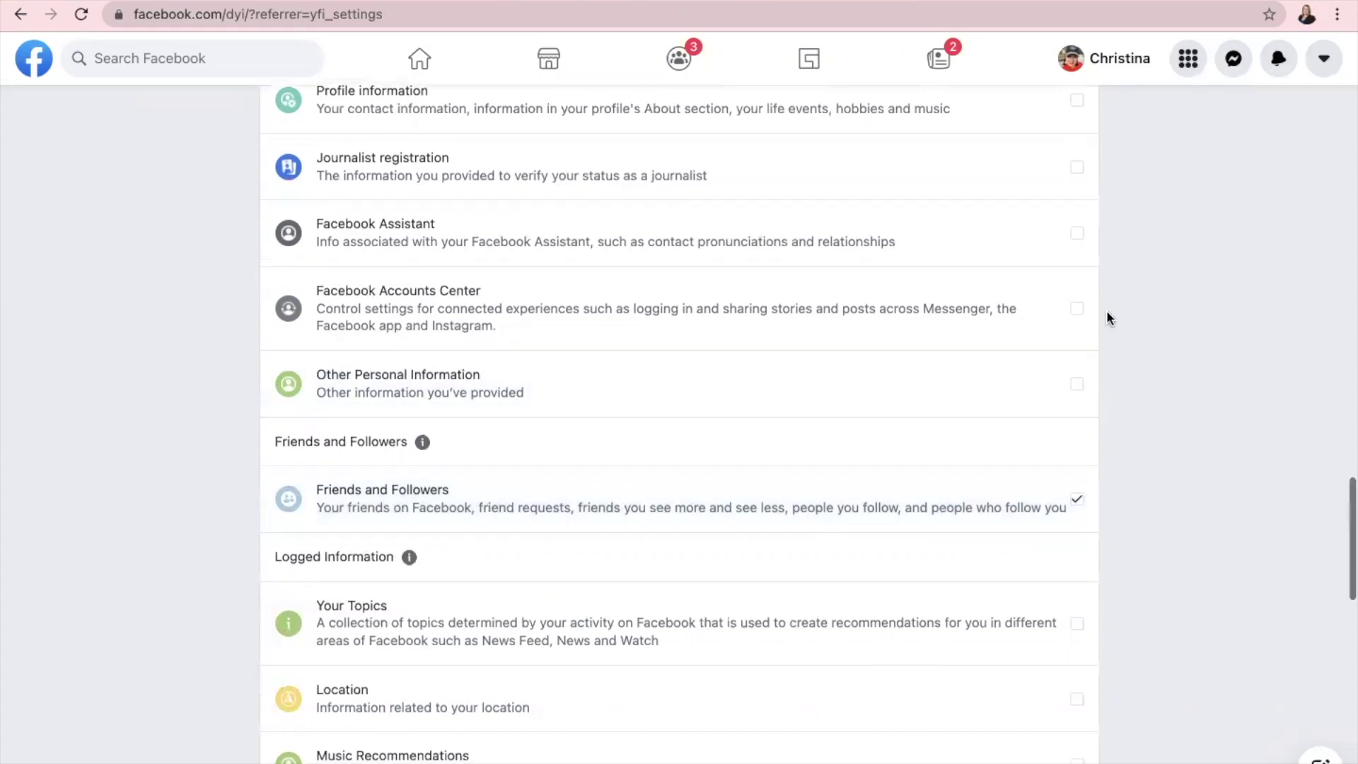
scroll(1106, 317, "up", 20)
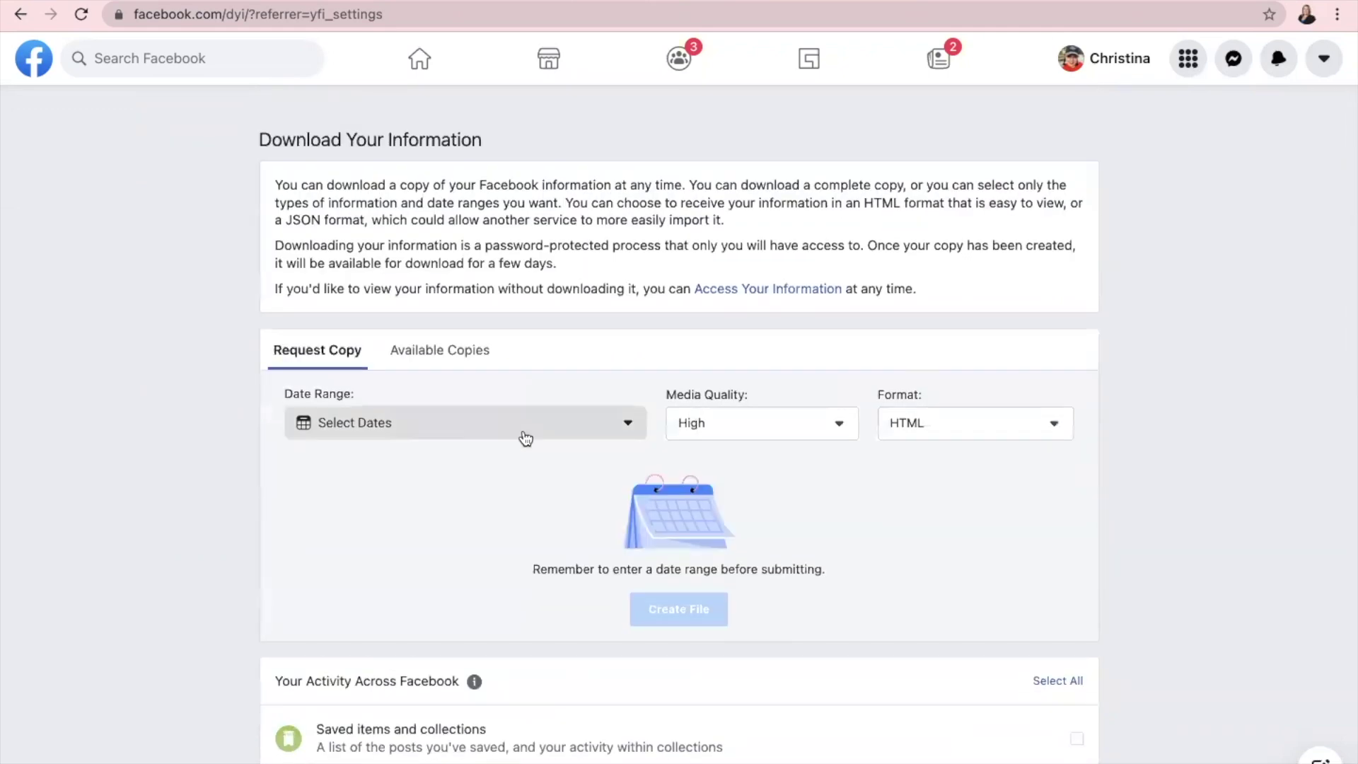
Step: Set the date range to All time and the format to JSON, then create the file
left_click(400, 427)
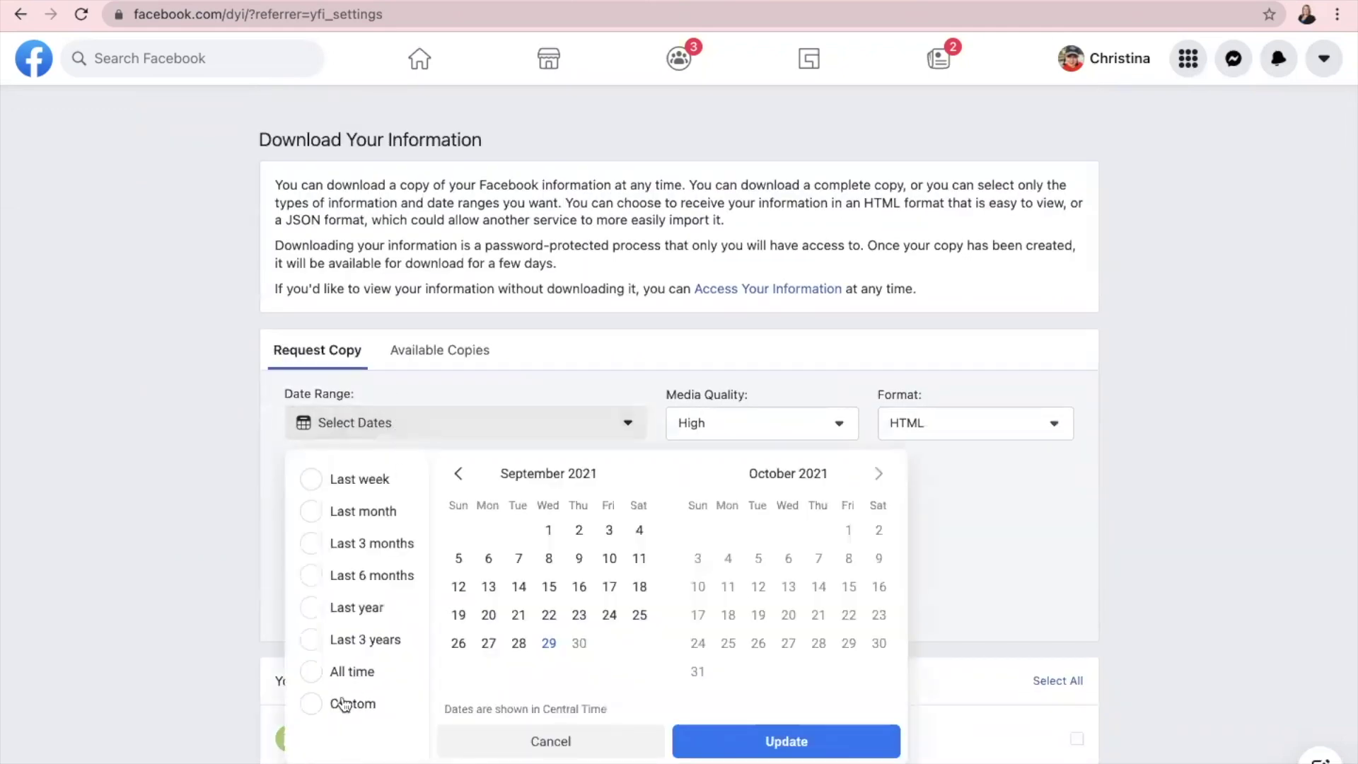
left_click(315, 674)
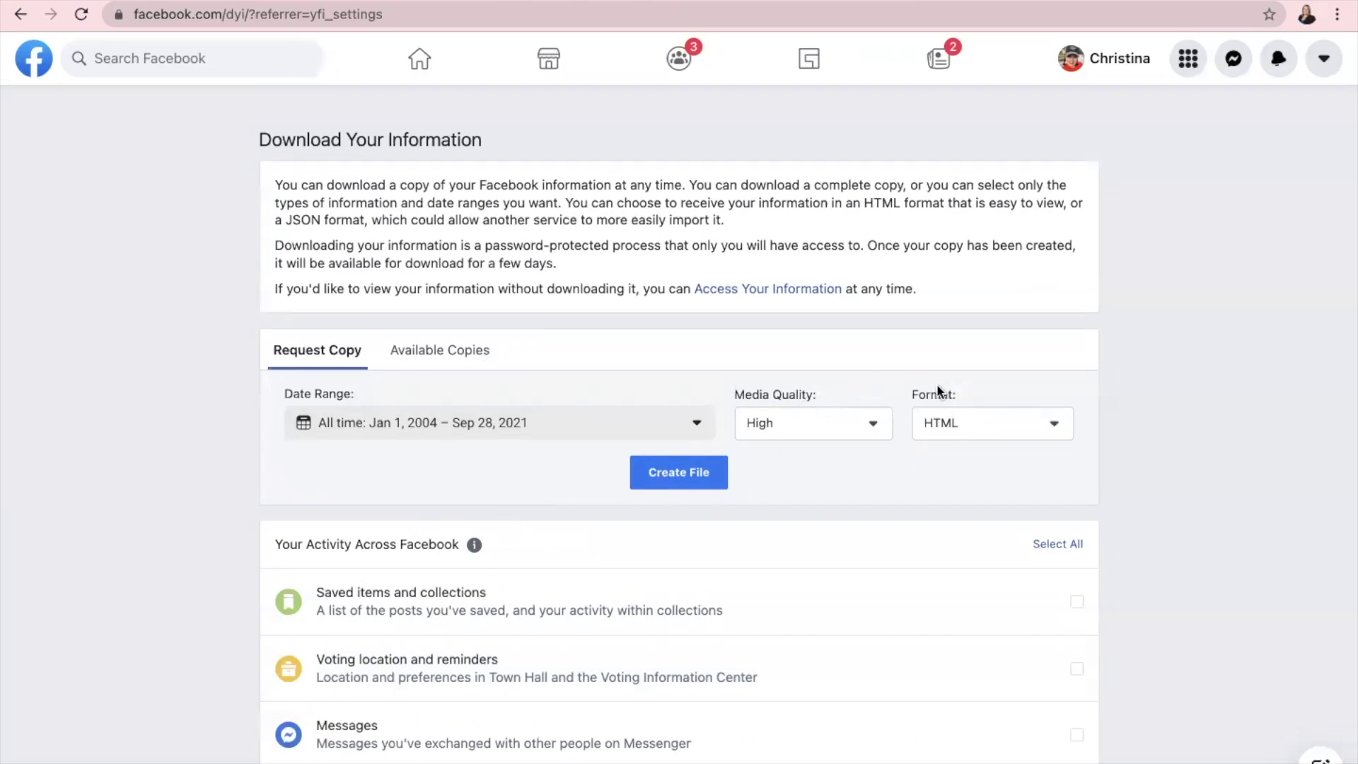
left_click(967, 424)
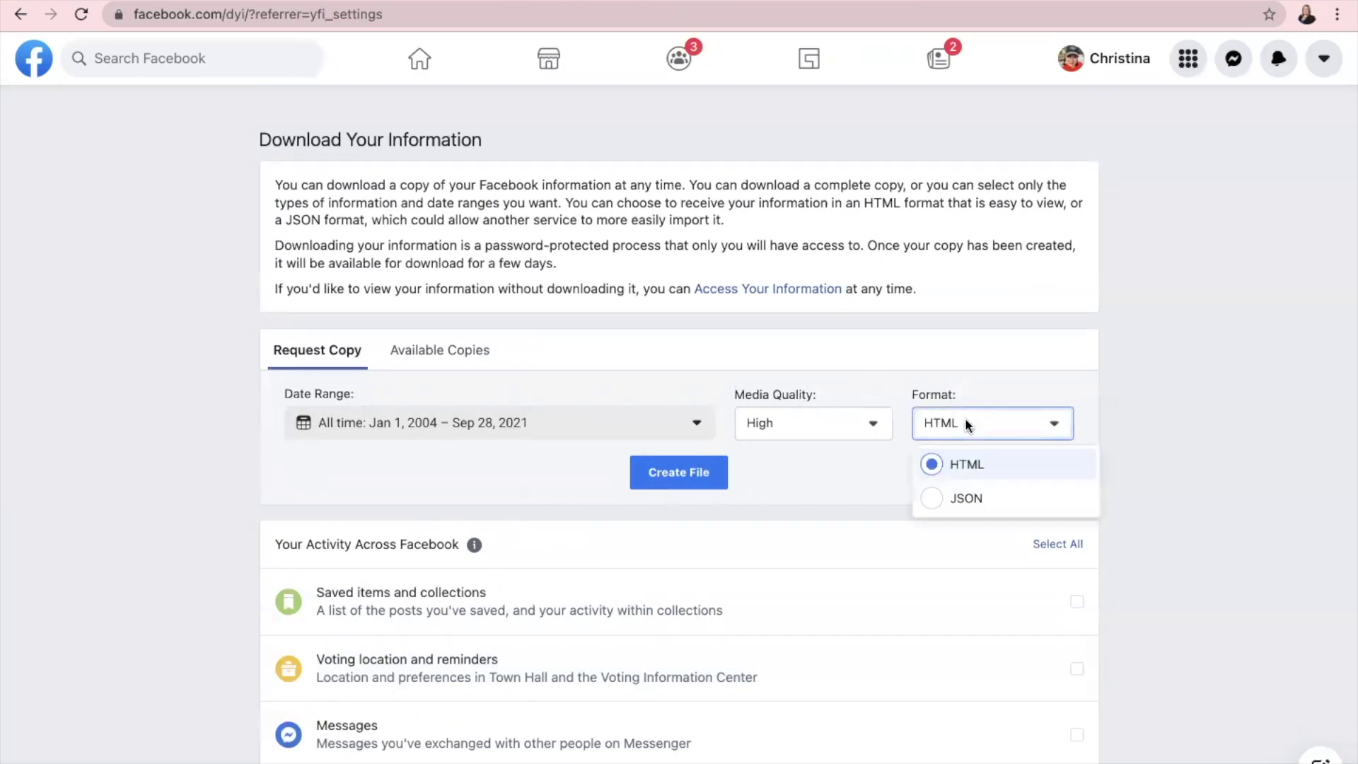
left_click(939, 502)
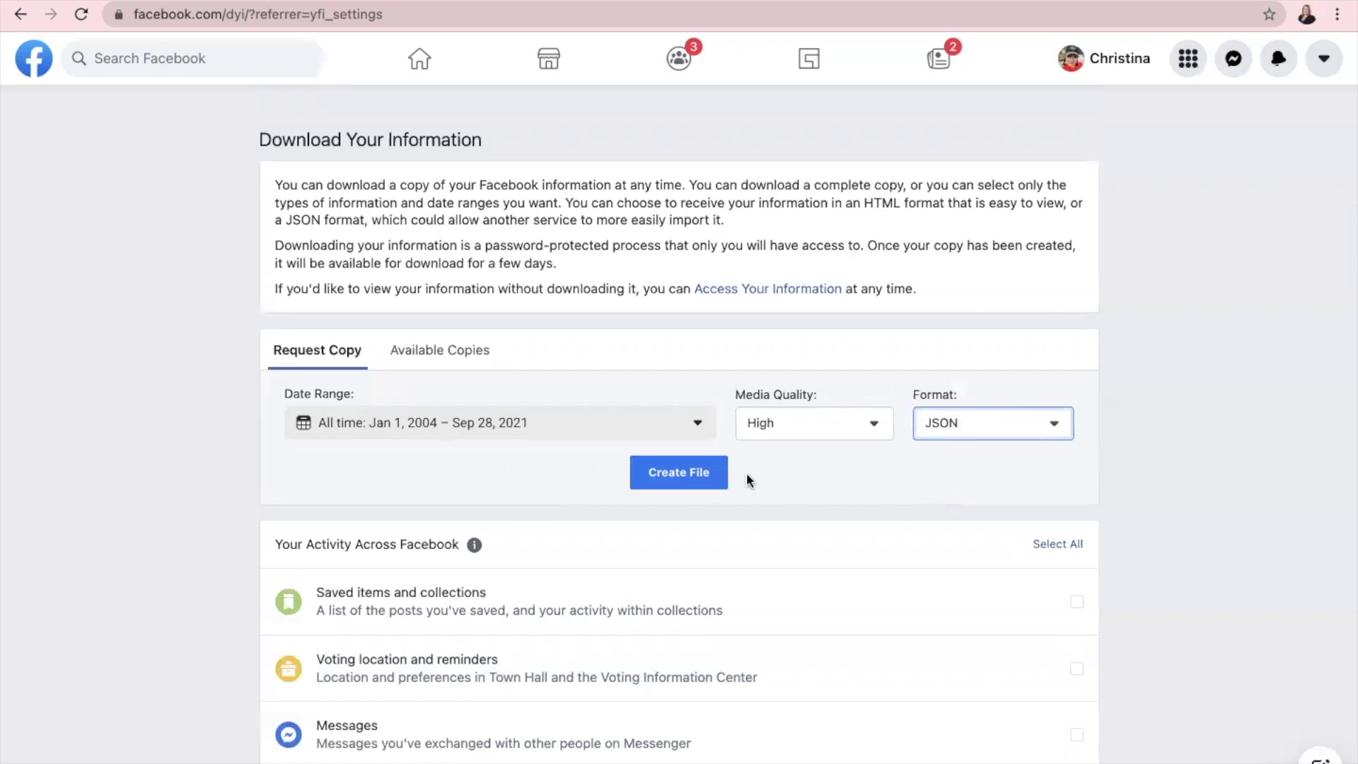
left_click(684, 478)
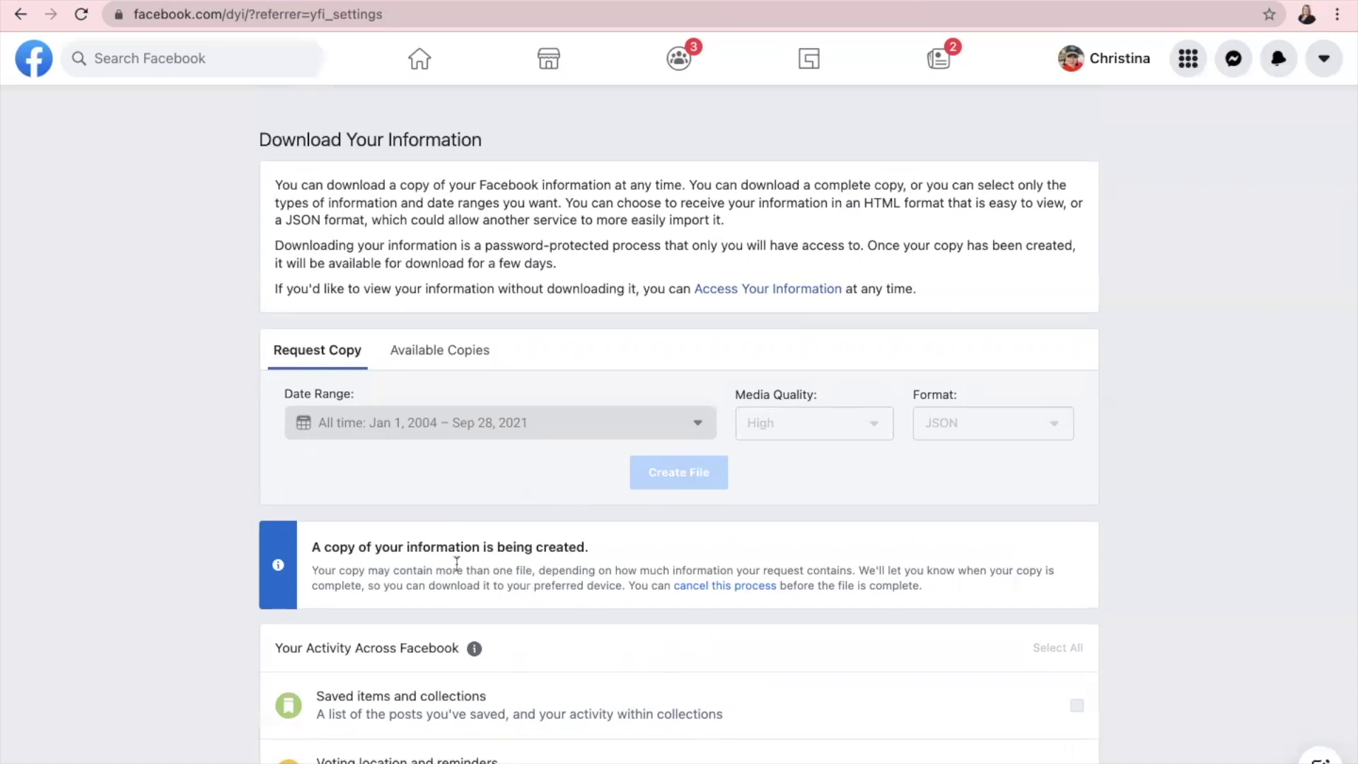
Step: Delete the expired Sep 22 copy under Available Copies
left_click(416, 357)
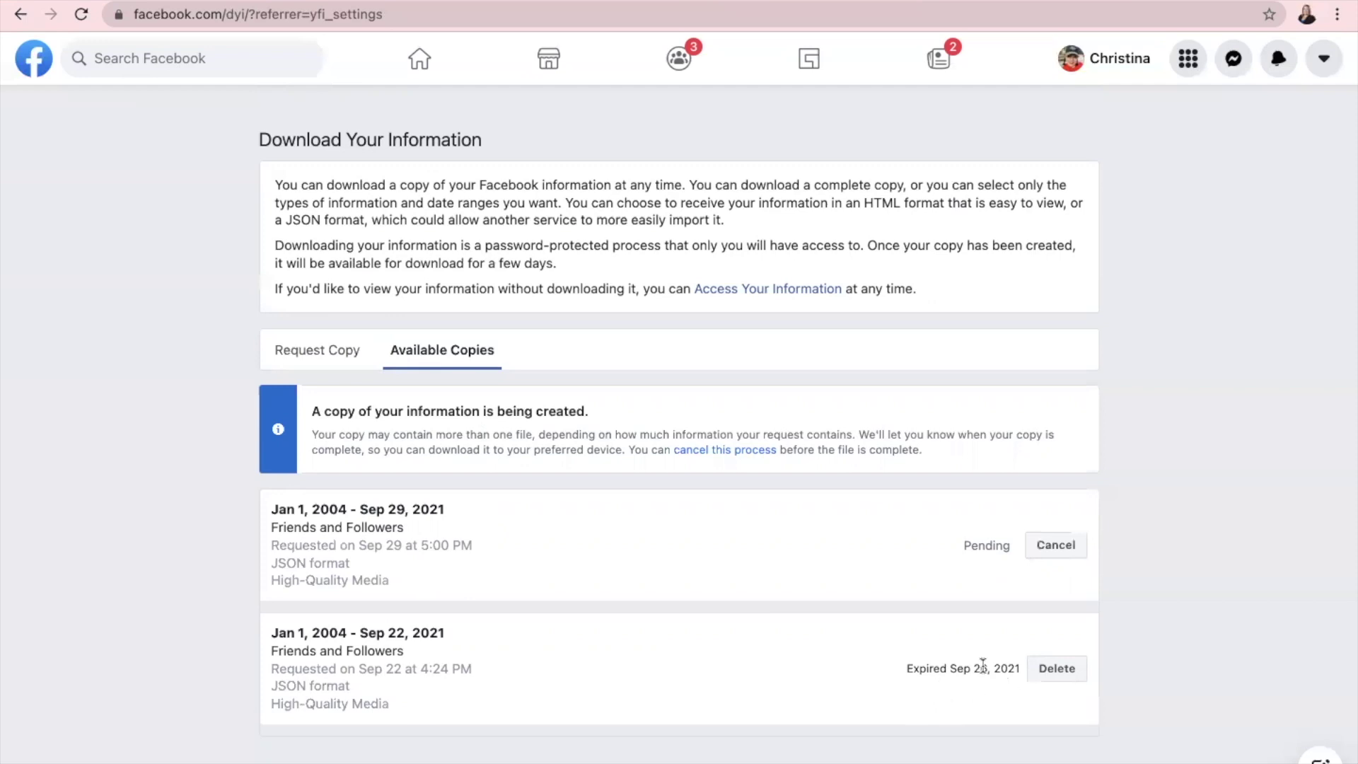
left_click(1045, 669)
left_click(917, 413)
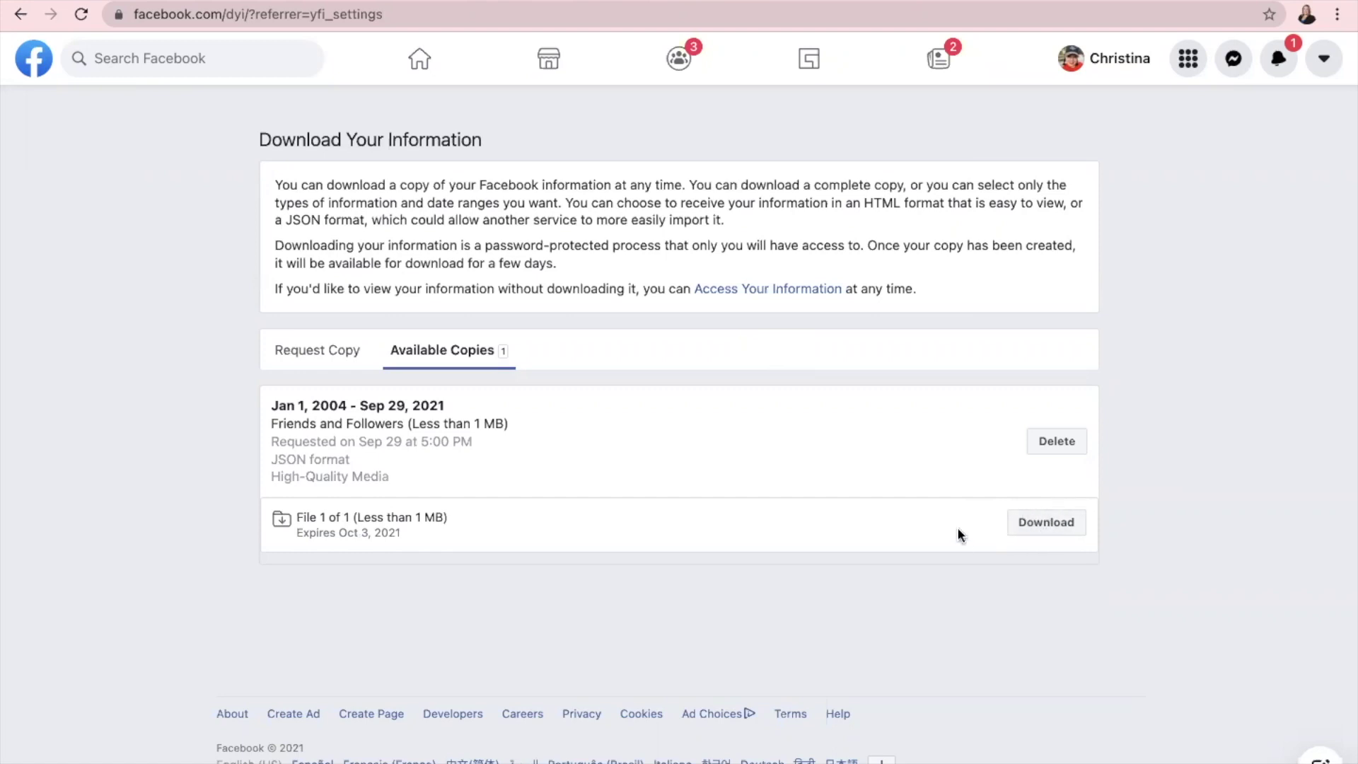
Step: Download the finished friends file, confirming with the saved account password
left_click(1033, 524)
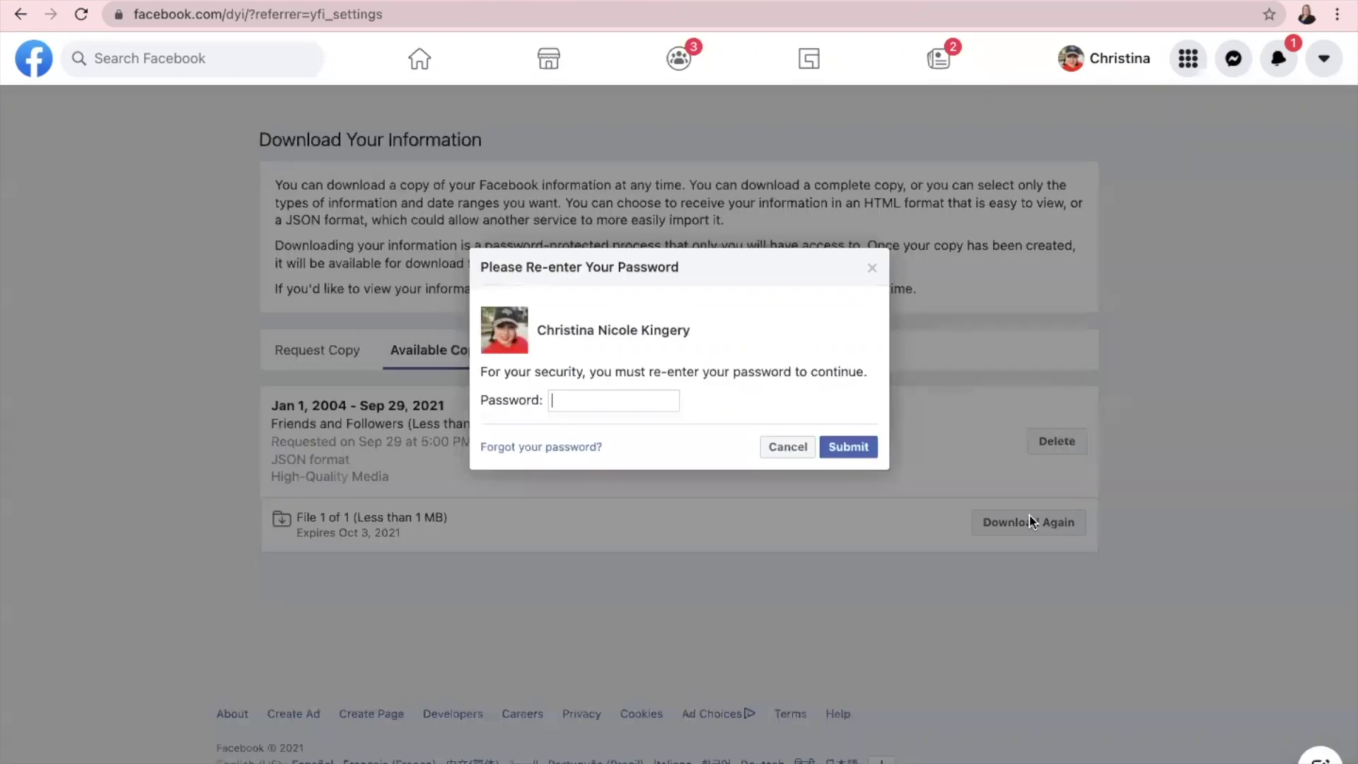
left_click(578, 401)
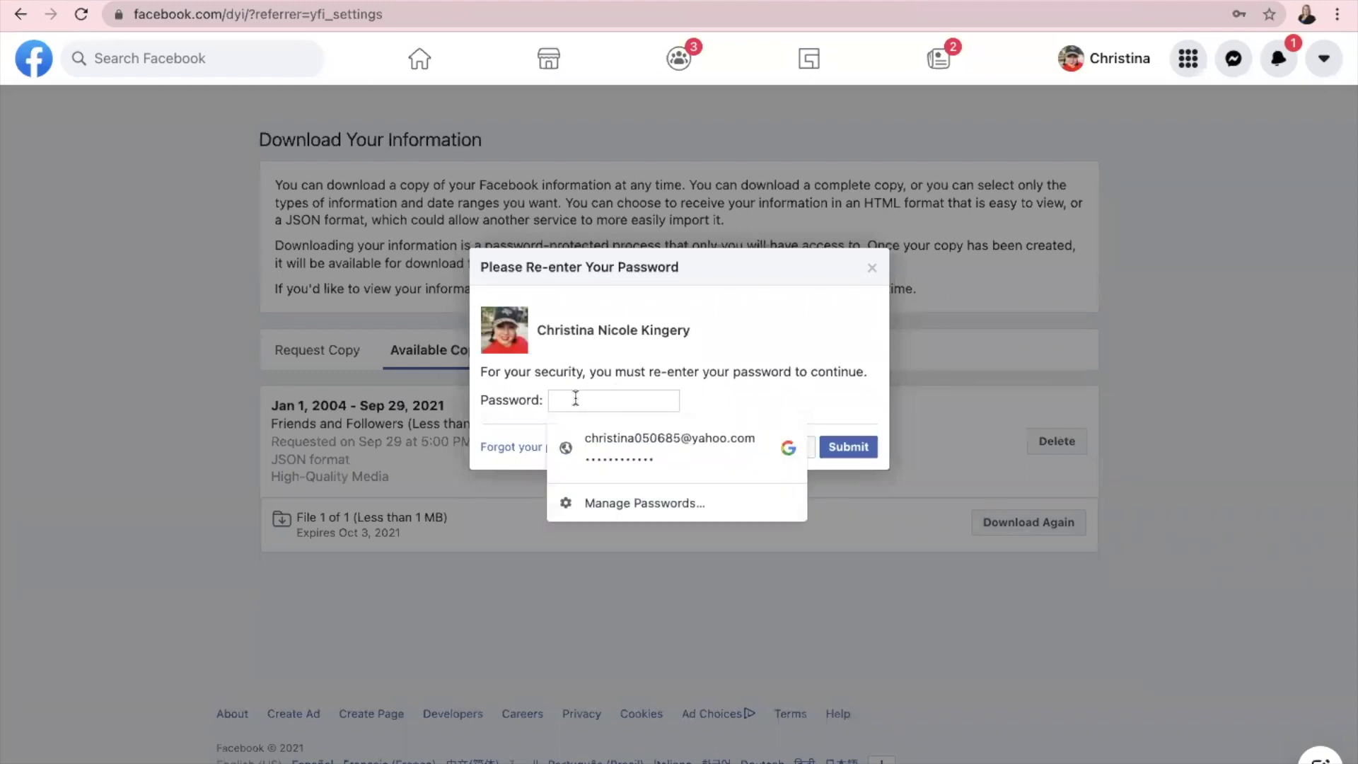
left_click(599, 439)
key("Return")
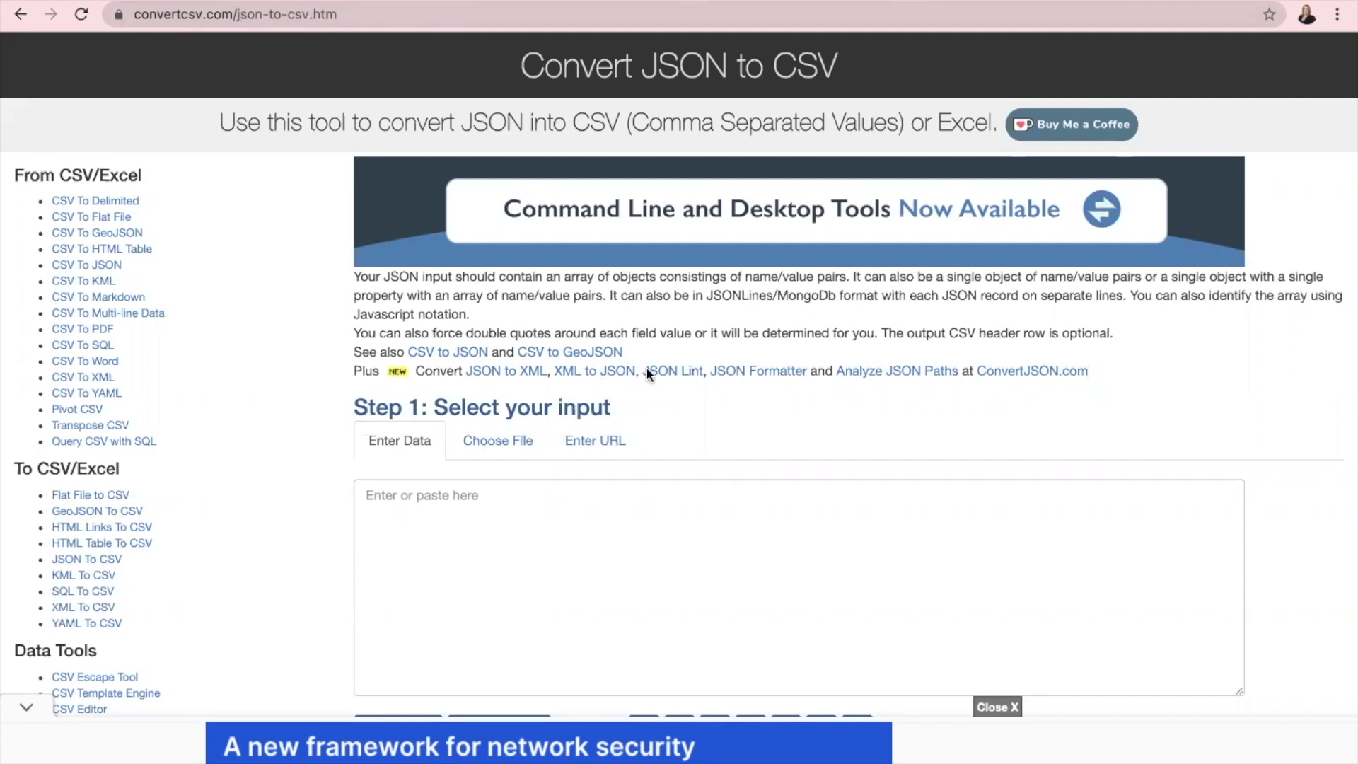
Step: Choose friends.json from Downloads > friends_and_followers 3 as the converter's input file
scroll(714, 344, "down", 3)
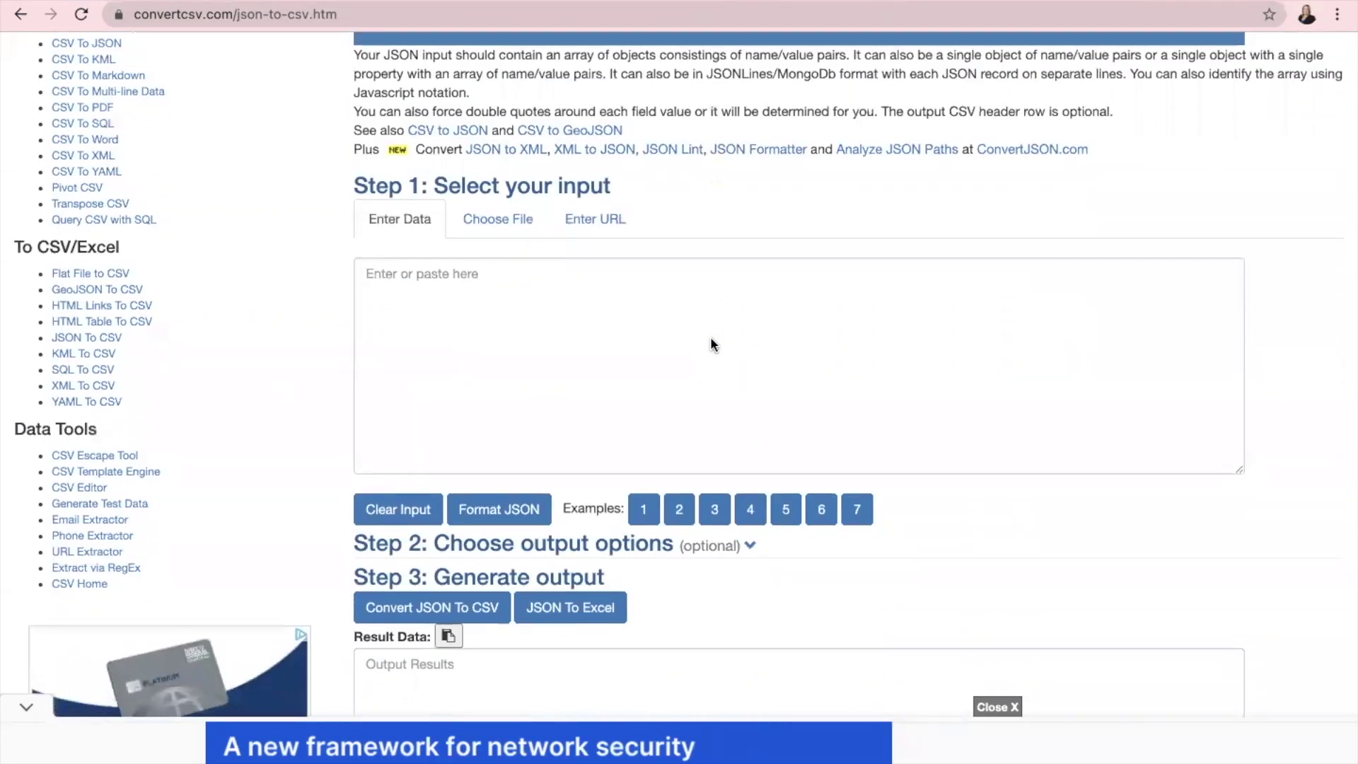
left_click(495, 219)
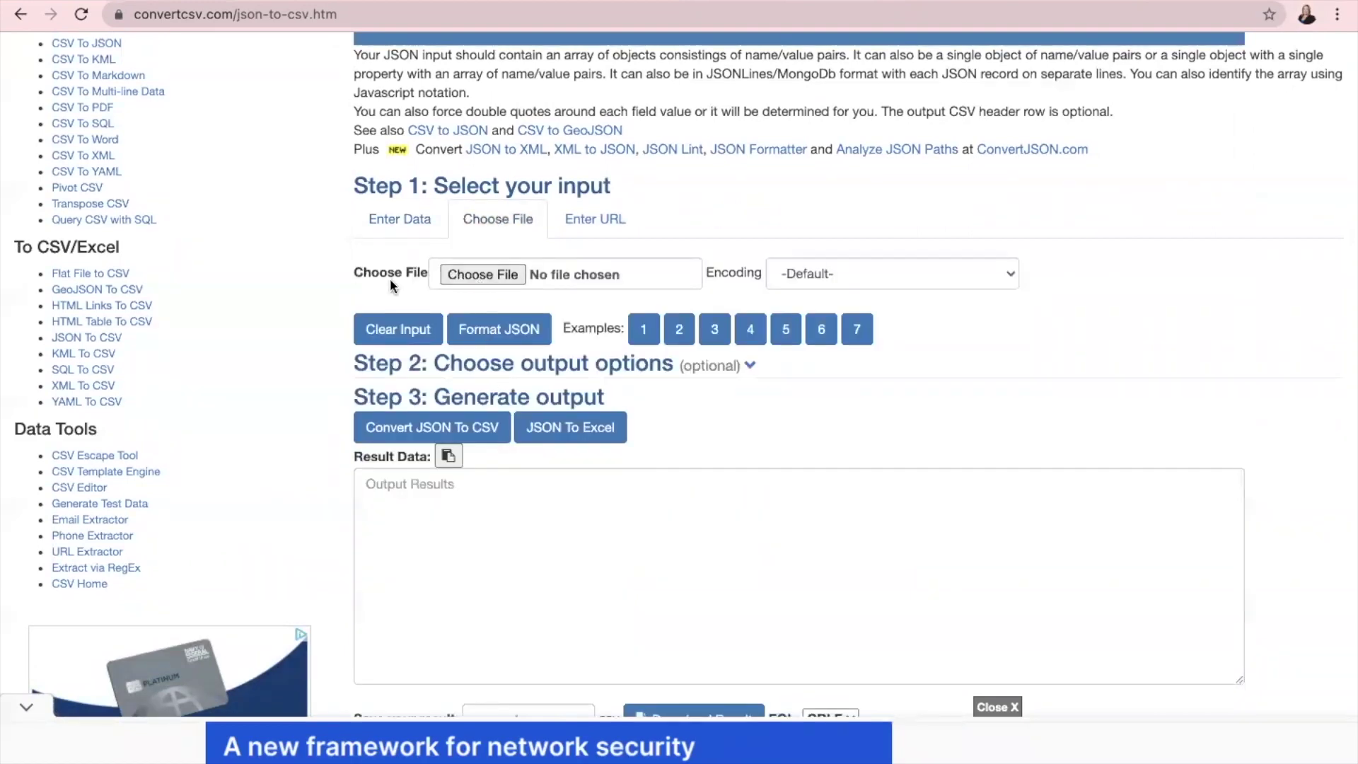
left_click(490, 273)
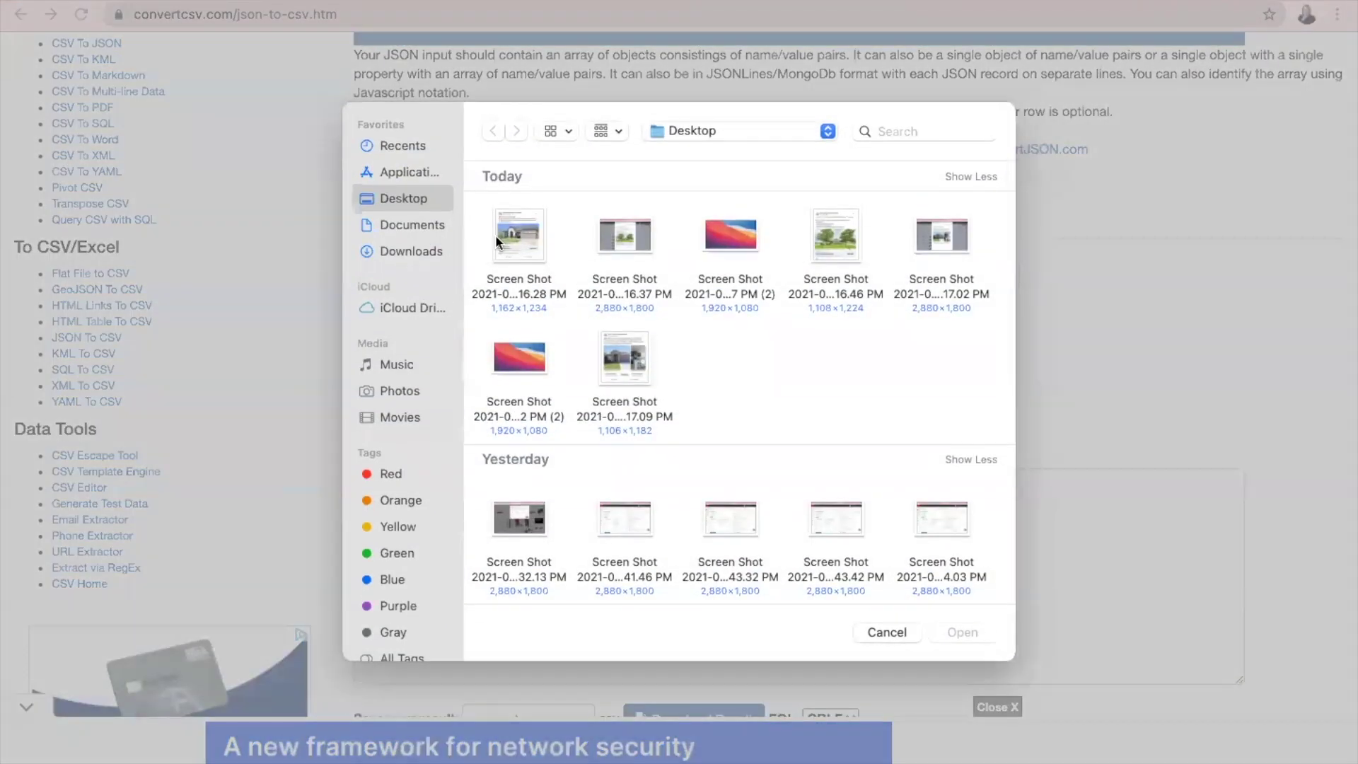
left_click(411, 251)
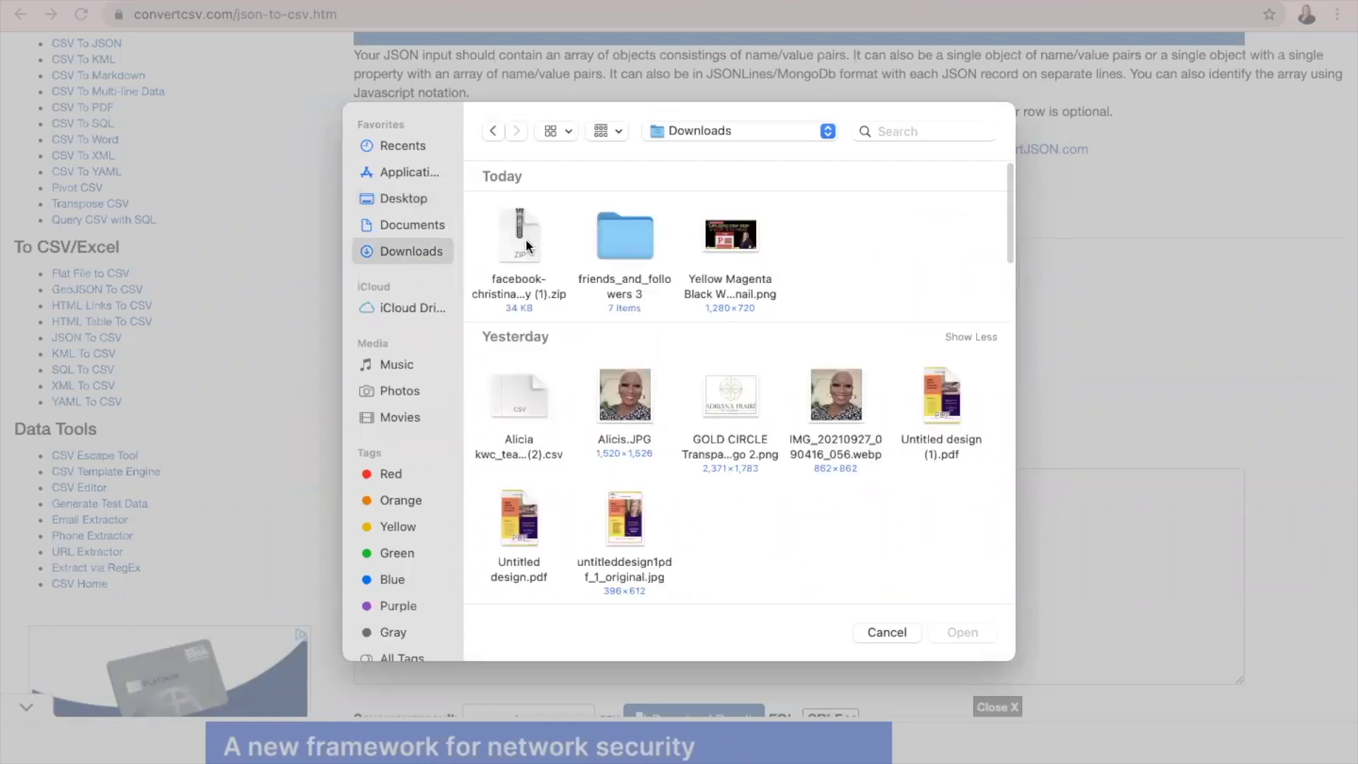
double_click(610, 230)
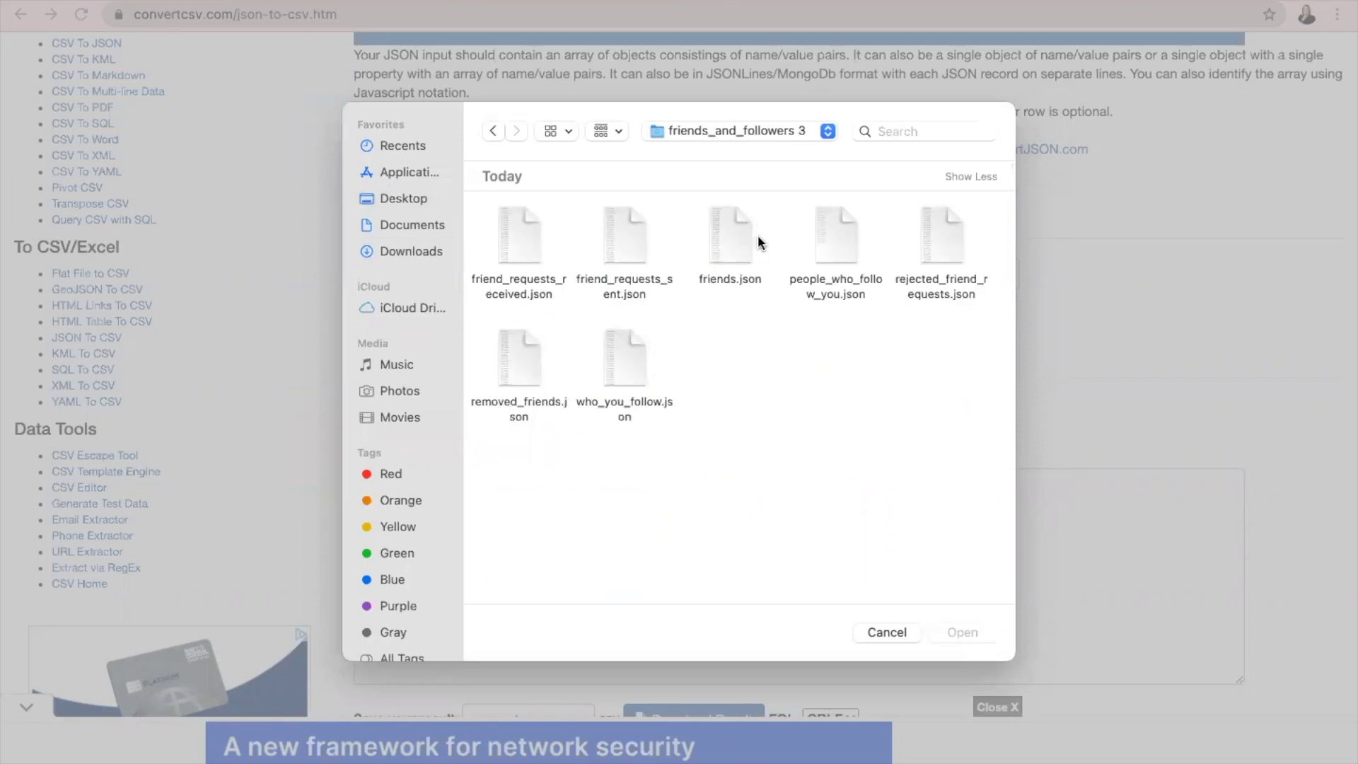
left_click(723, 237)
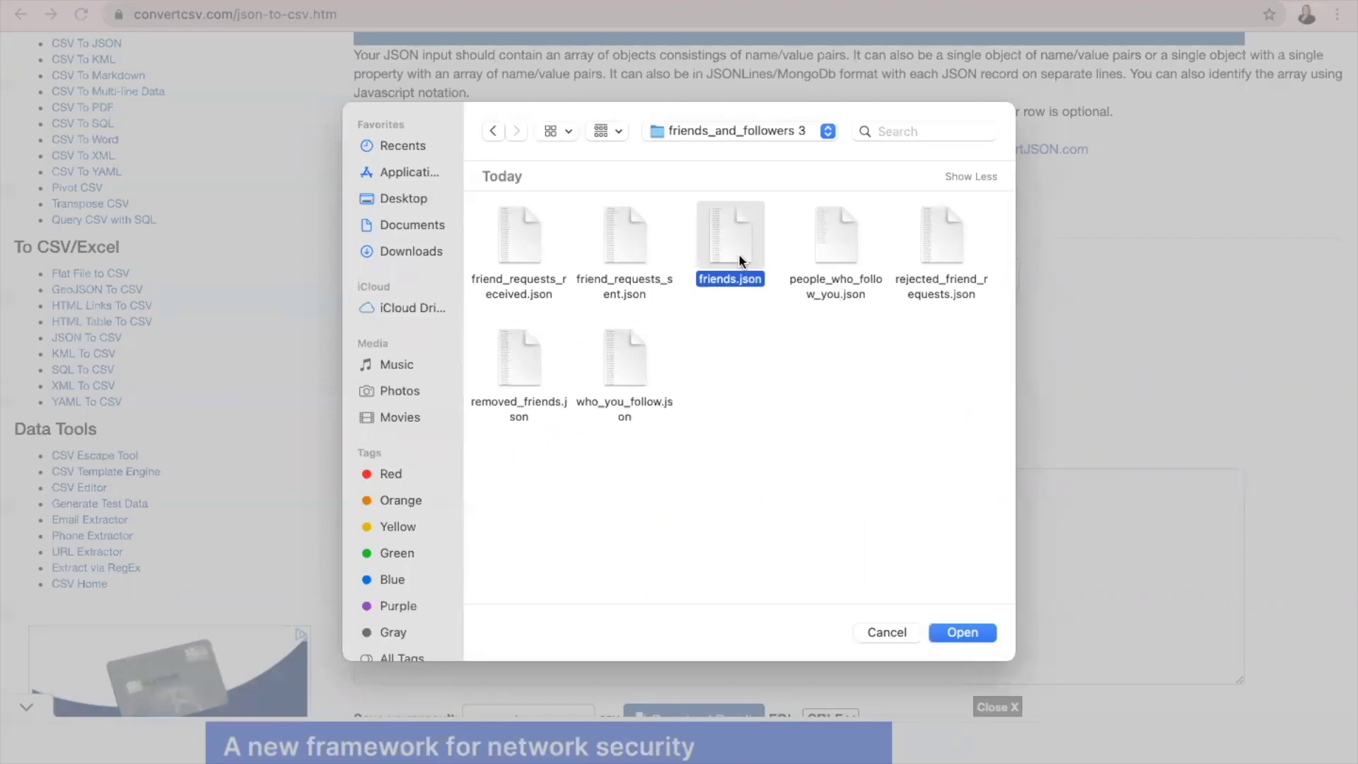
left_click(962, 630)
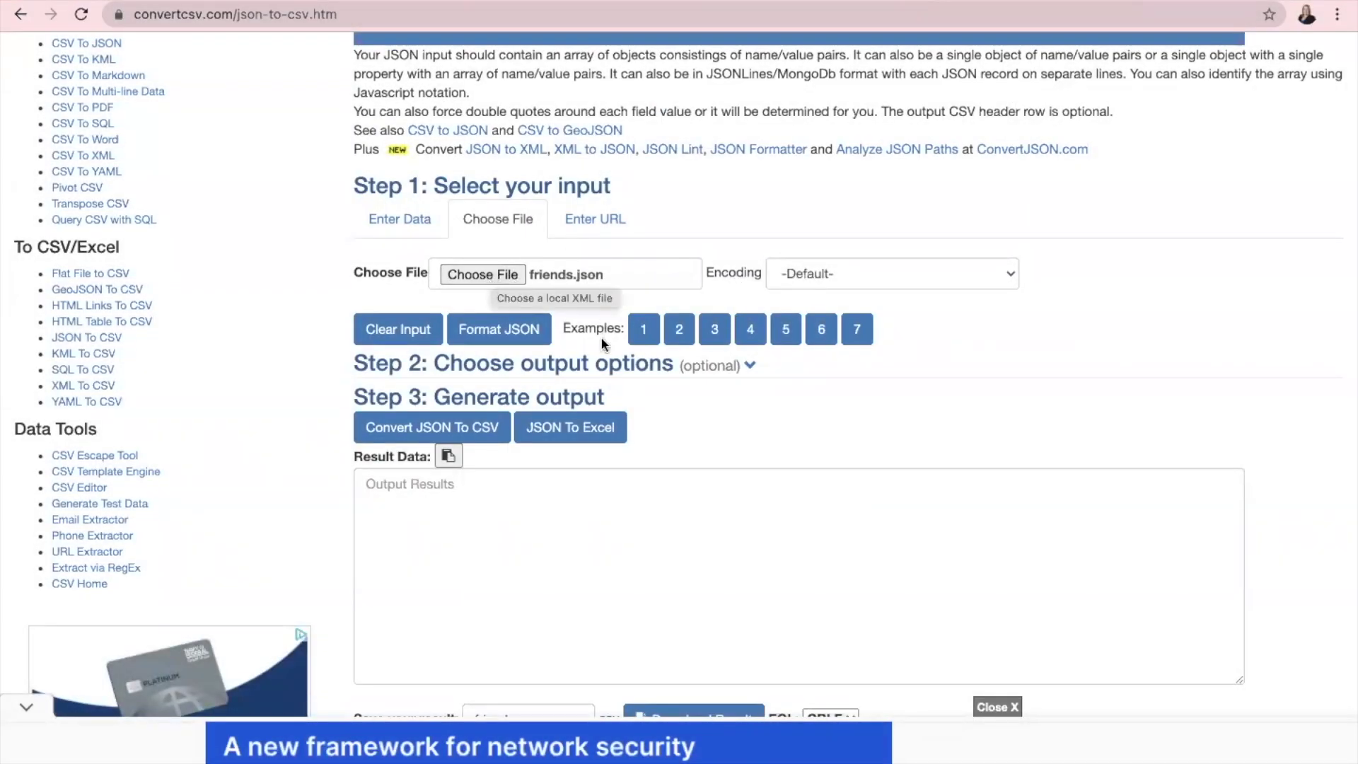
Step: Convert friends.json to CSV and download the result, opening it as a friends table
left_click(437, 430)
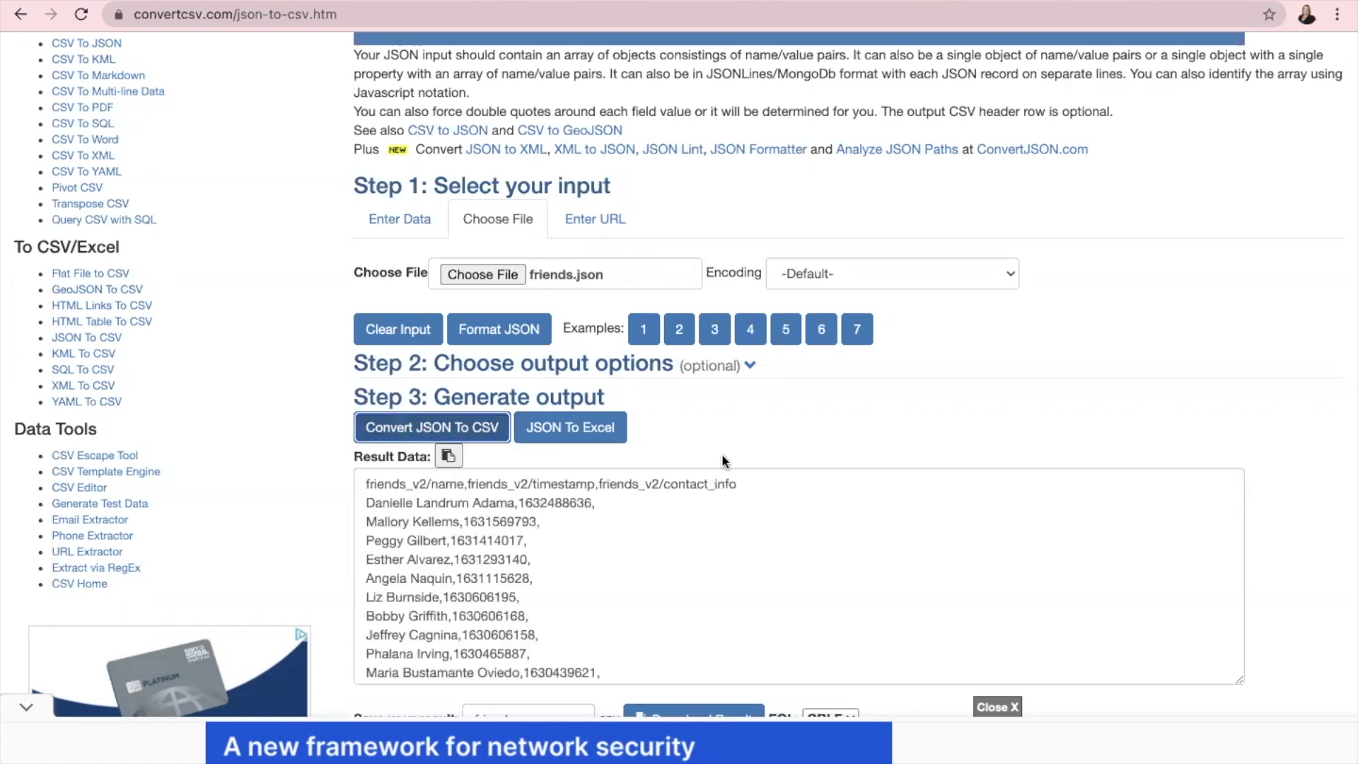
scroll(721, 453, "down", 3)
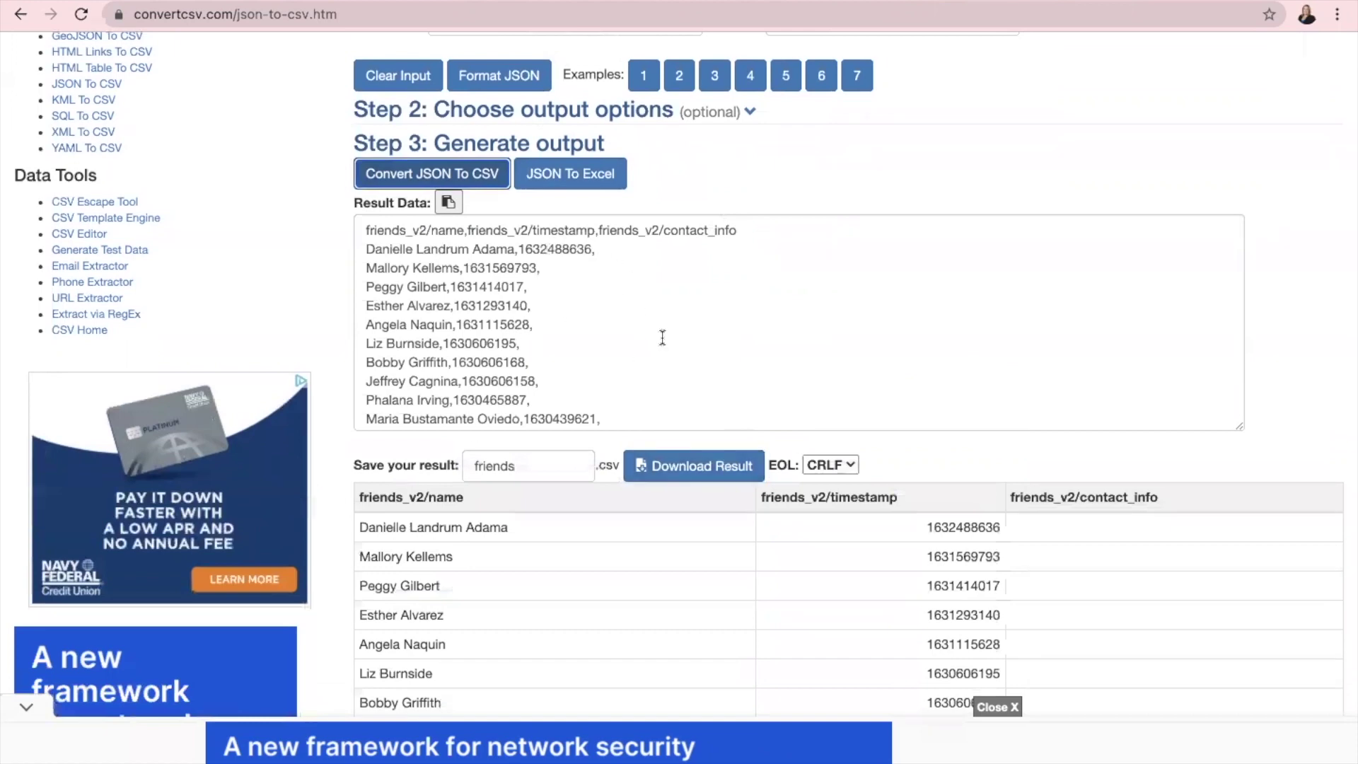
left_click(695, 472)
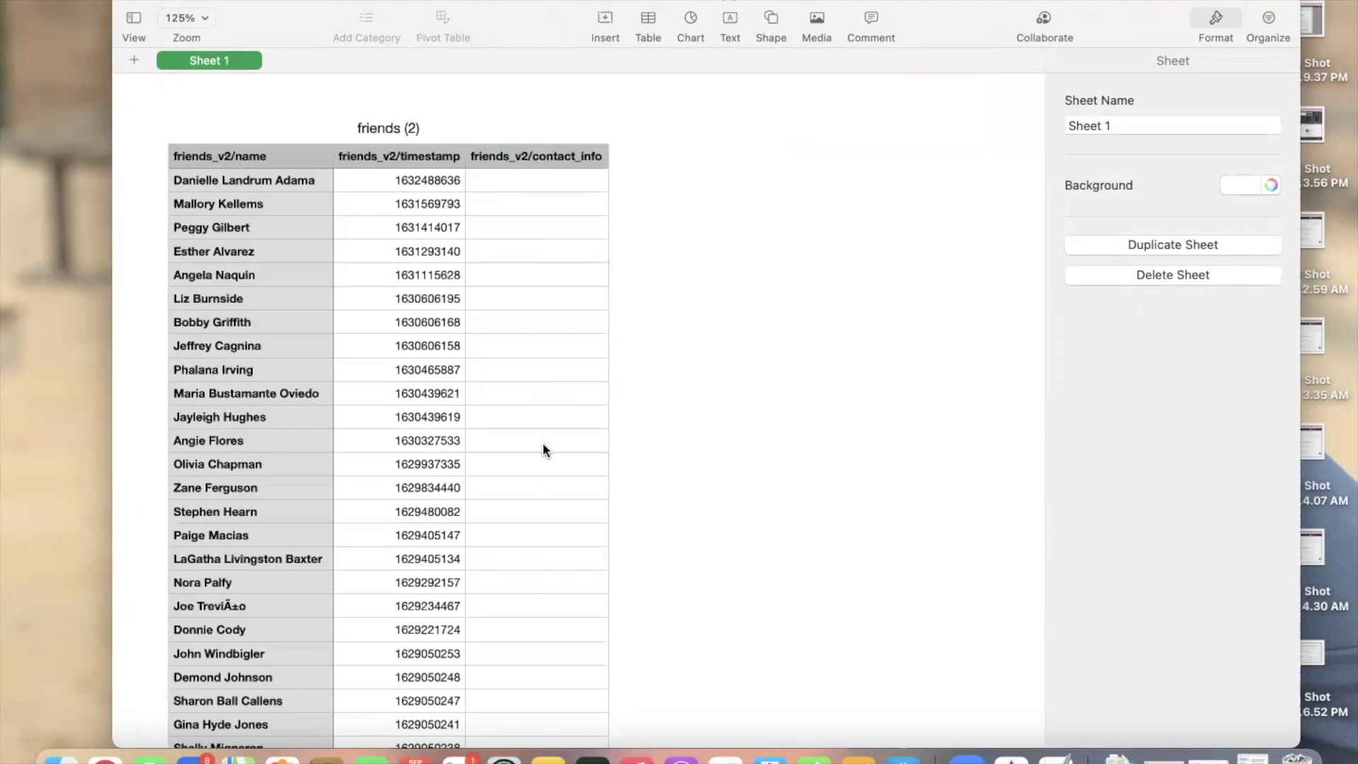
scroll(542, 443, "down", 10)
scroll(542, 442, "down", 20)
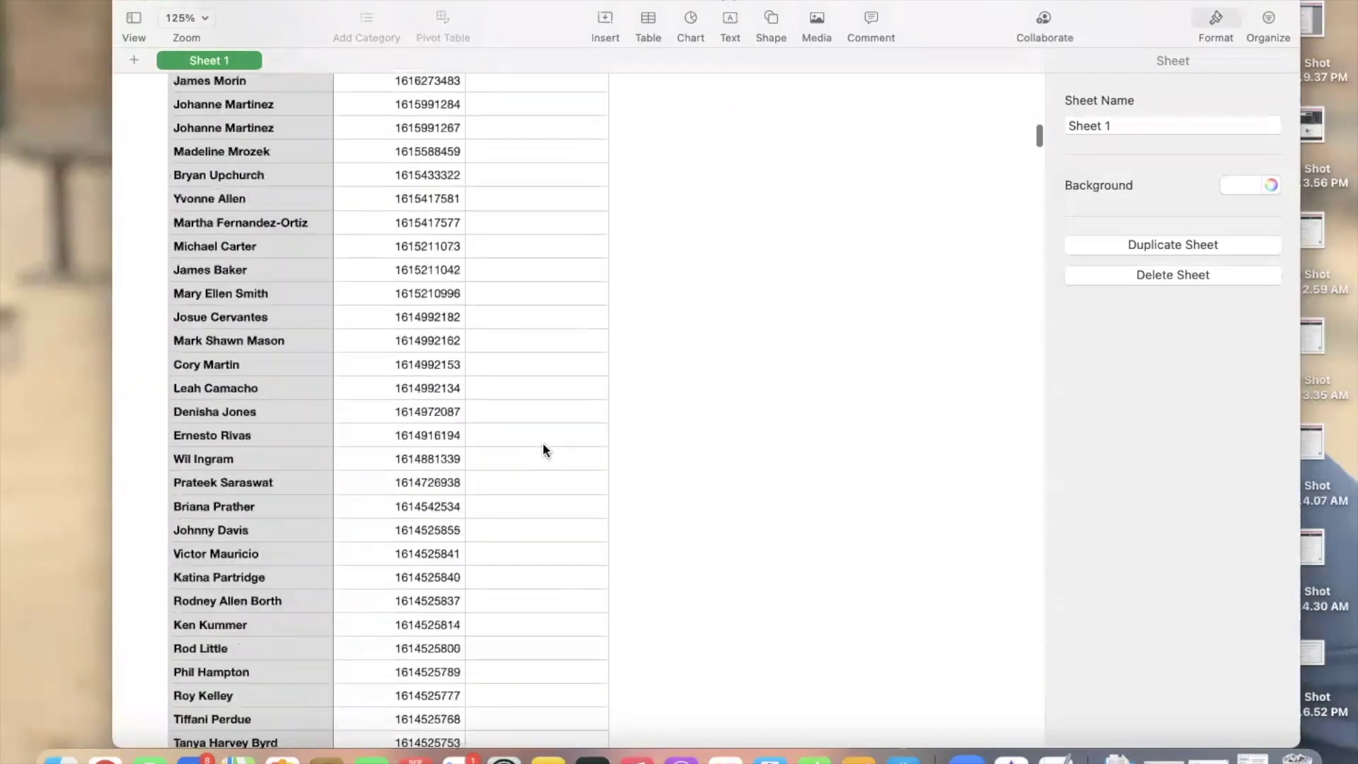
scroll(541, 442, "down", 20)
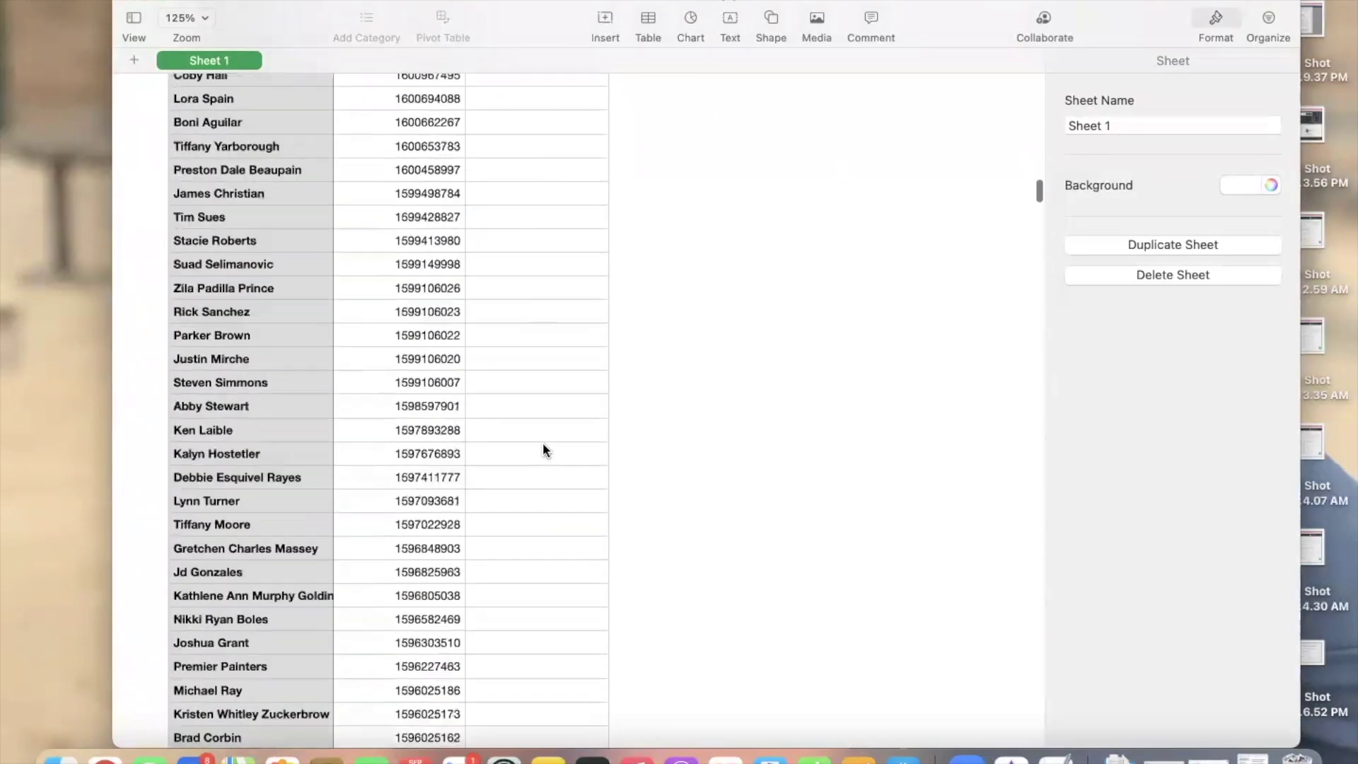
scroll(543, 447, "down", 15)
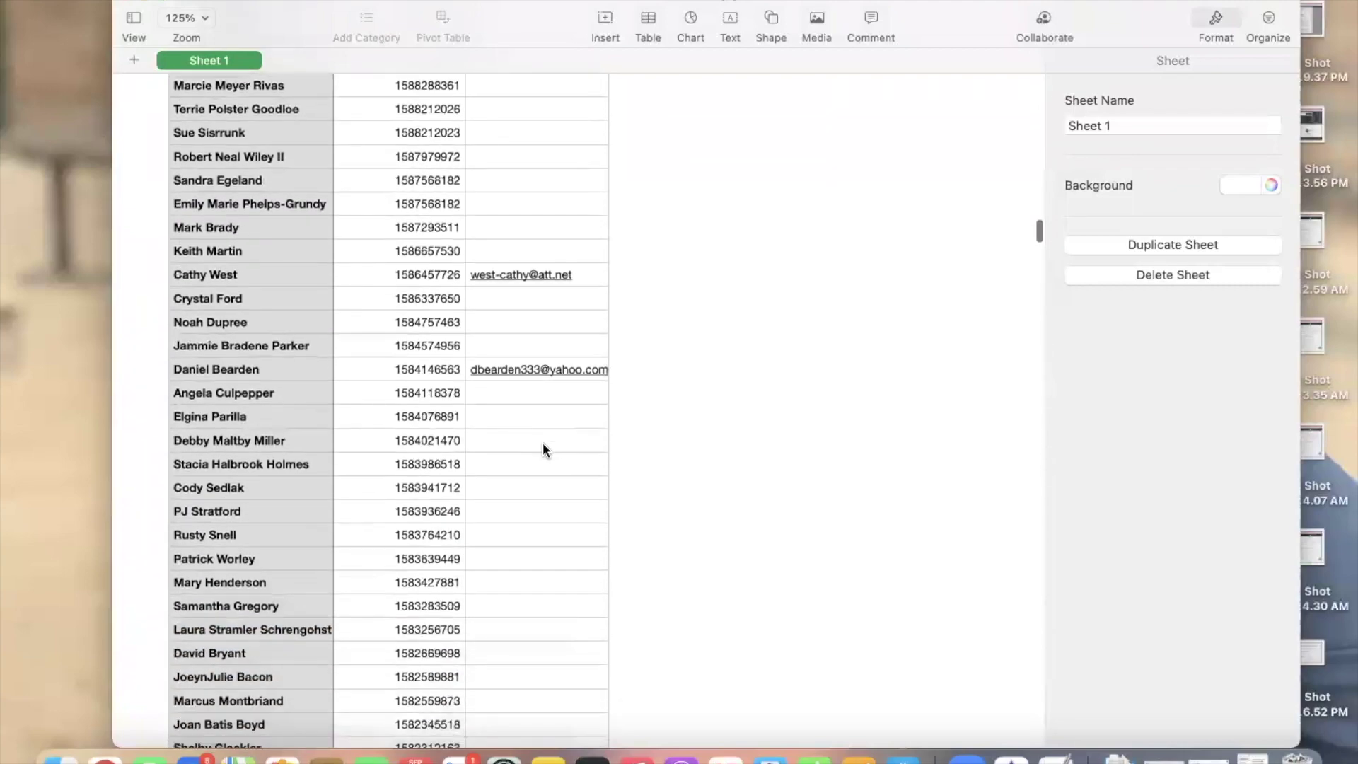
scroll(539, 405, "down", 20)
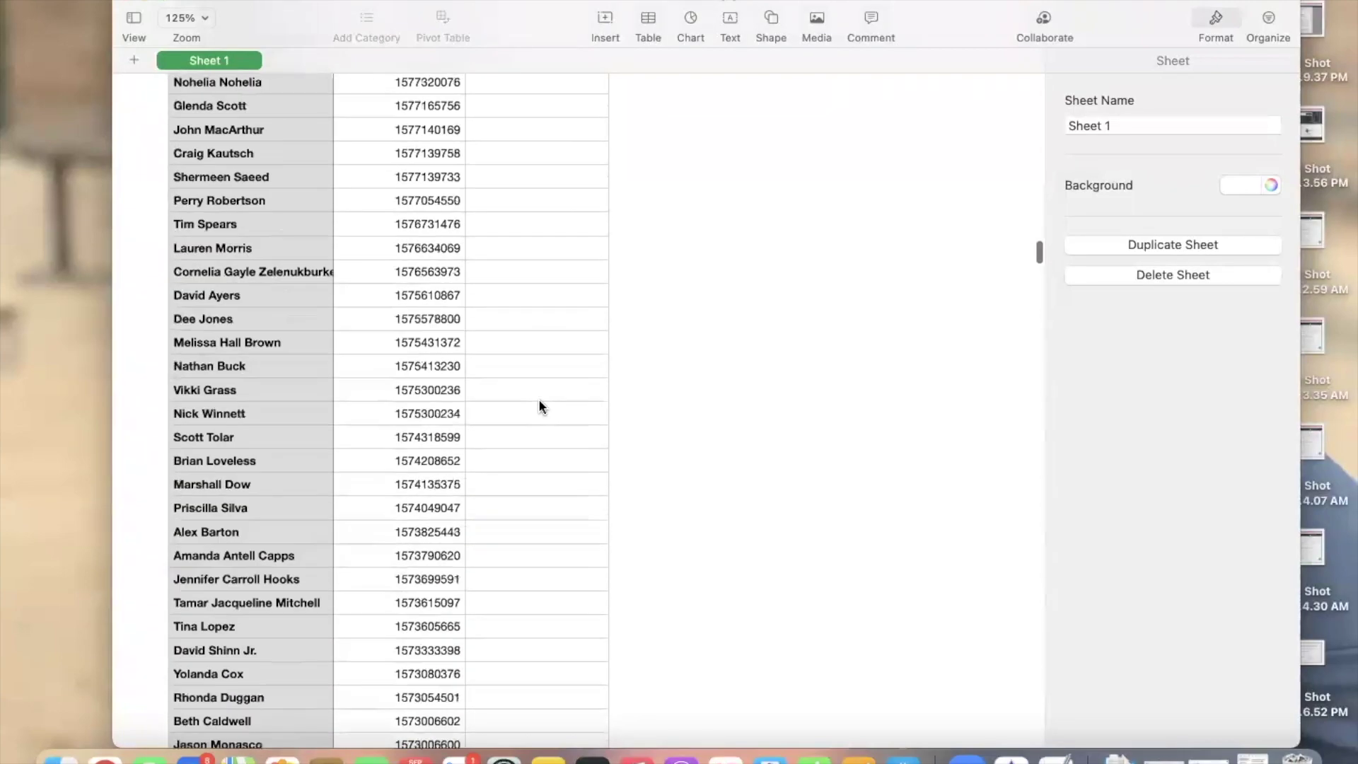
scroll(539, 406, "down", 20)
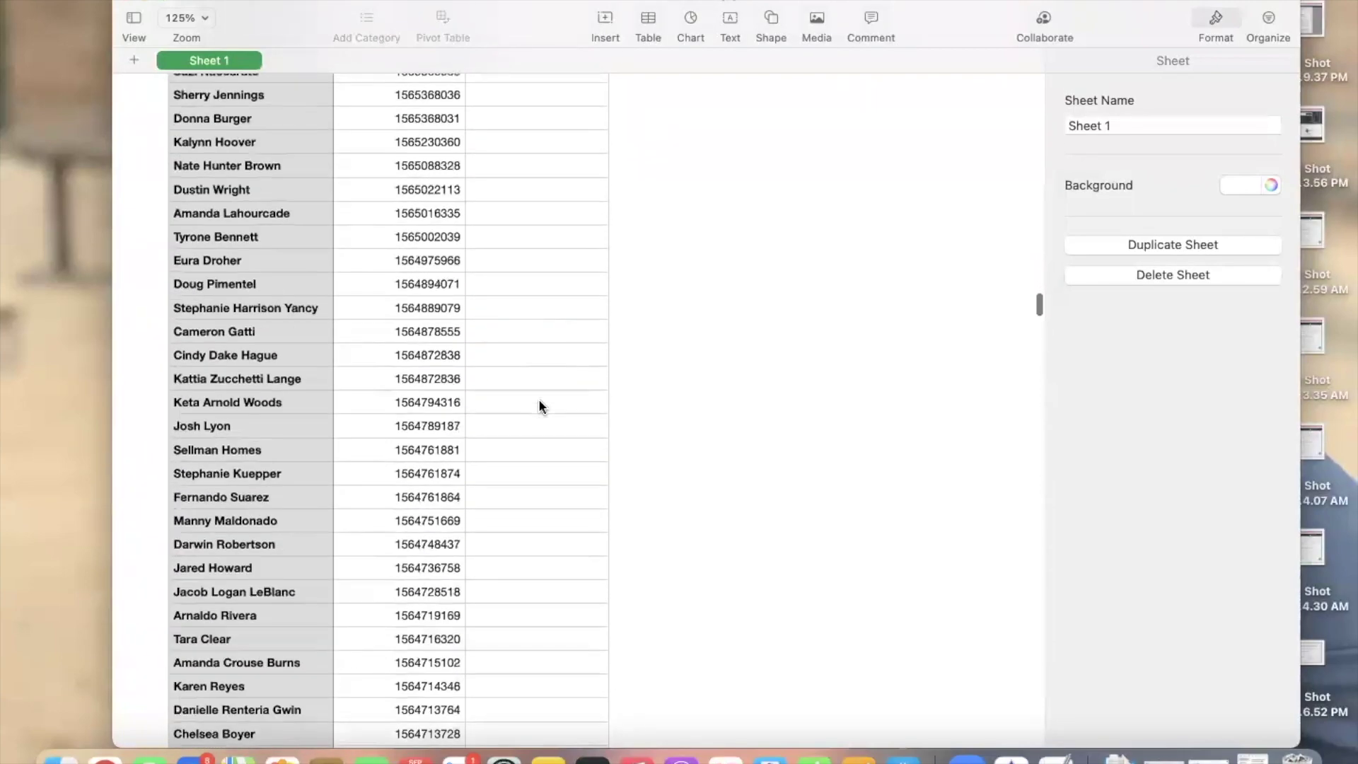
scroll(539, 406, "down", 20)
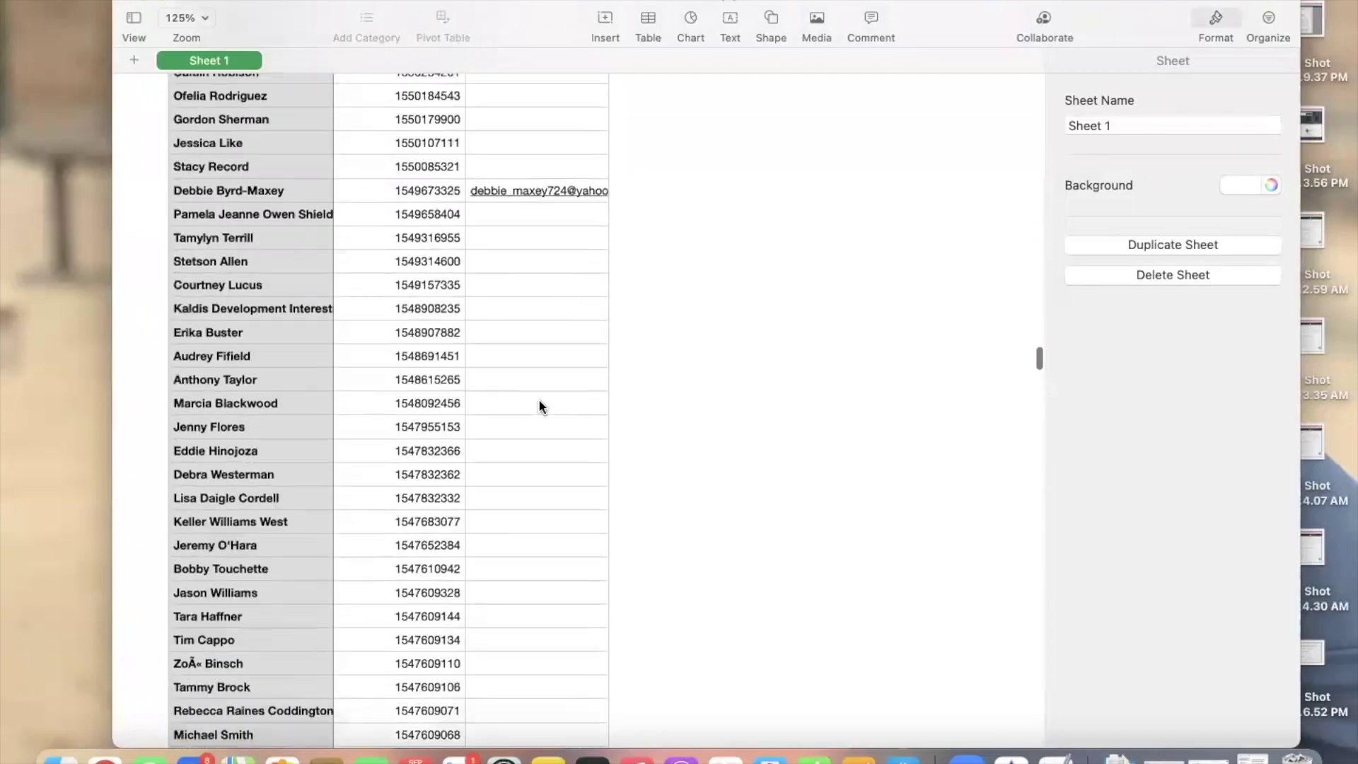
scroll(539, 406, "down", 20)
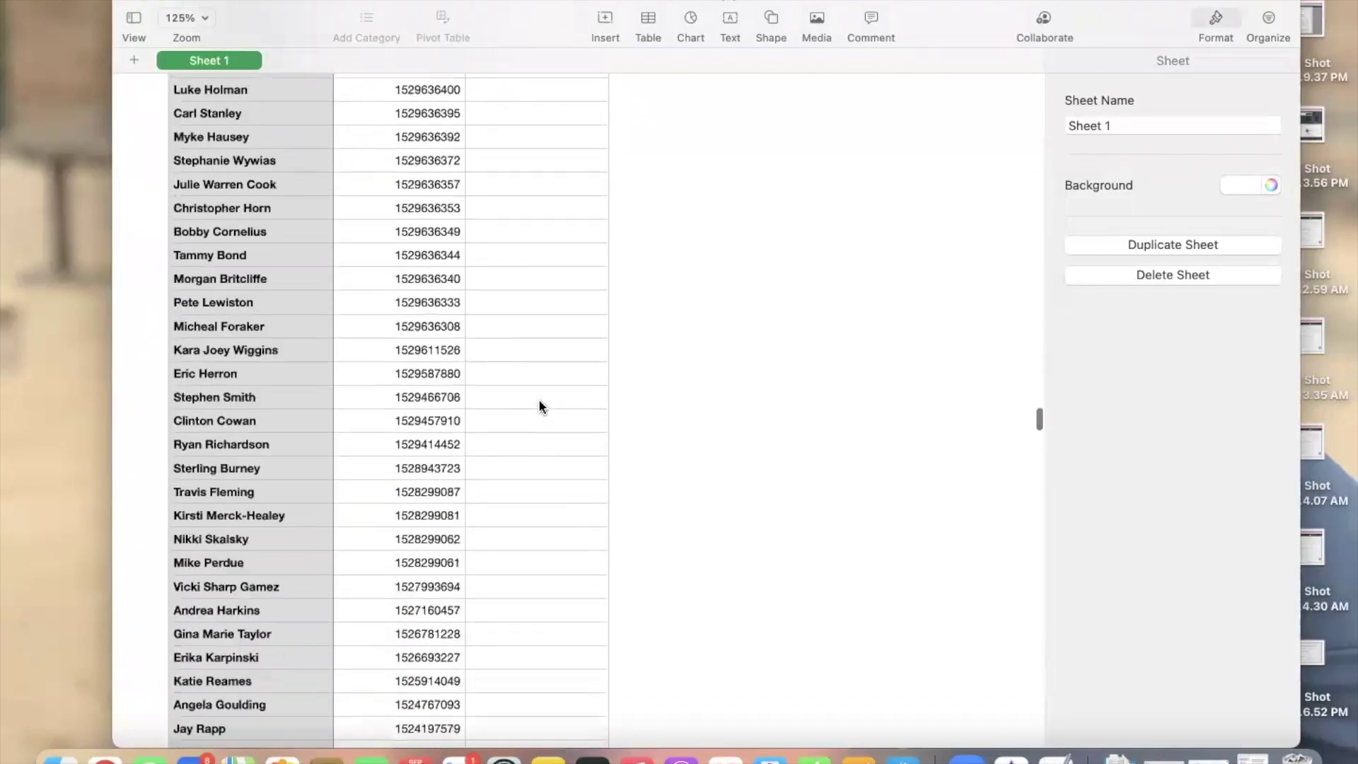
scroll(539, 406, "down", 20)
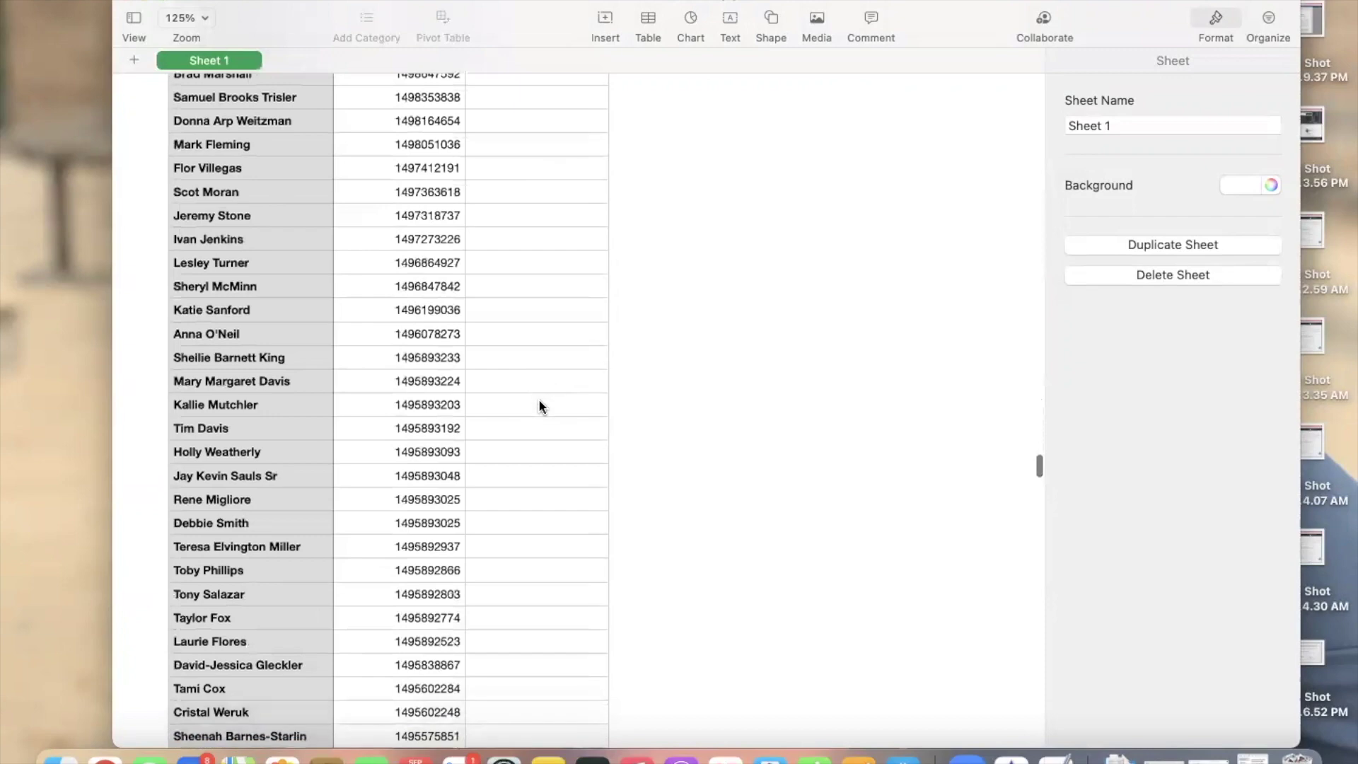